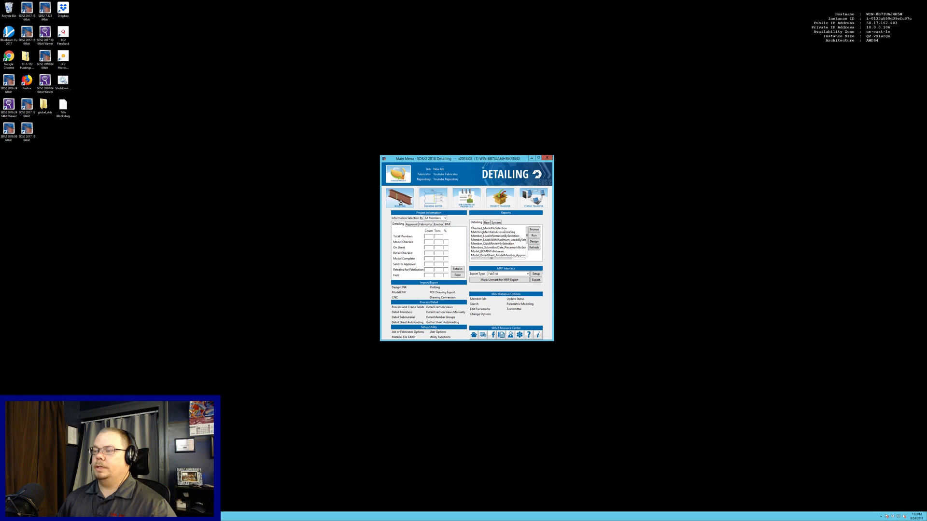
Open the Modeling environment and create a primary plan erection view at elevation 0.
click(400, 202)
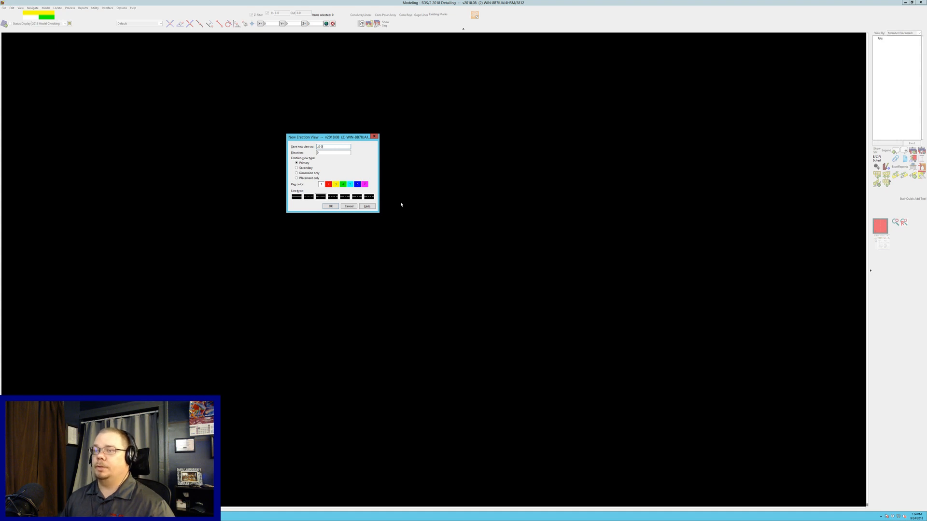
key(Return)
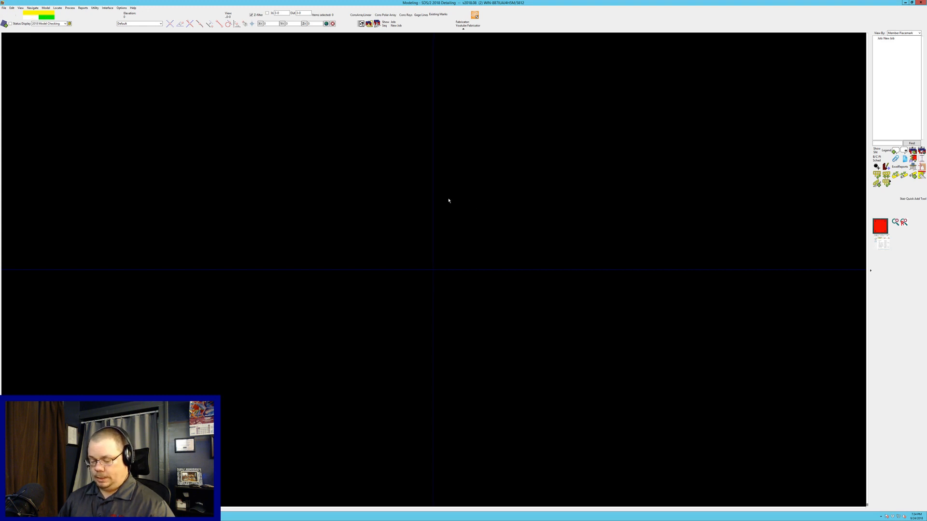
Add five vertical construction lines spaced 10-0 apart to the right of the base vertical line.
key(c)
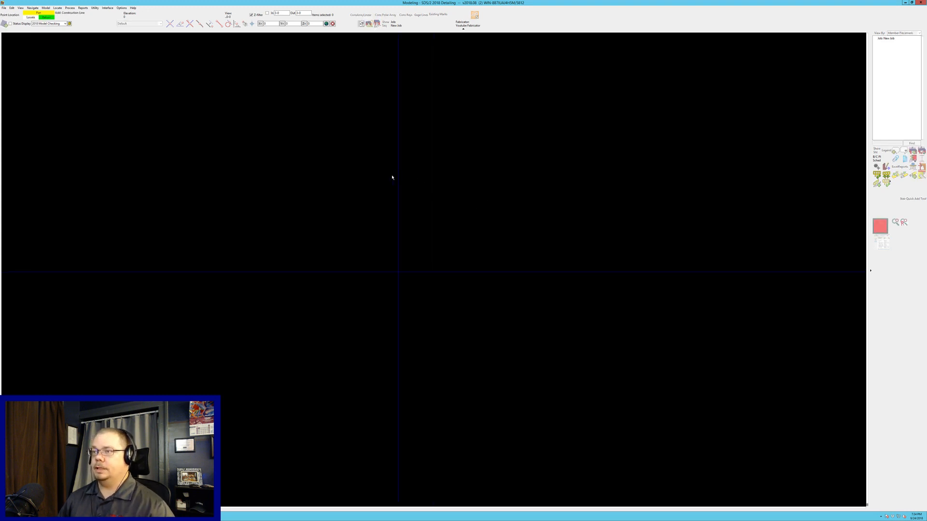
click(396, 178)
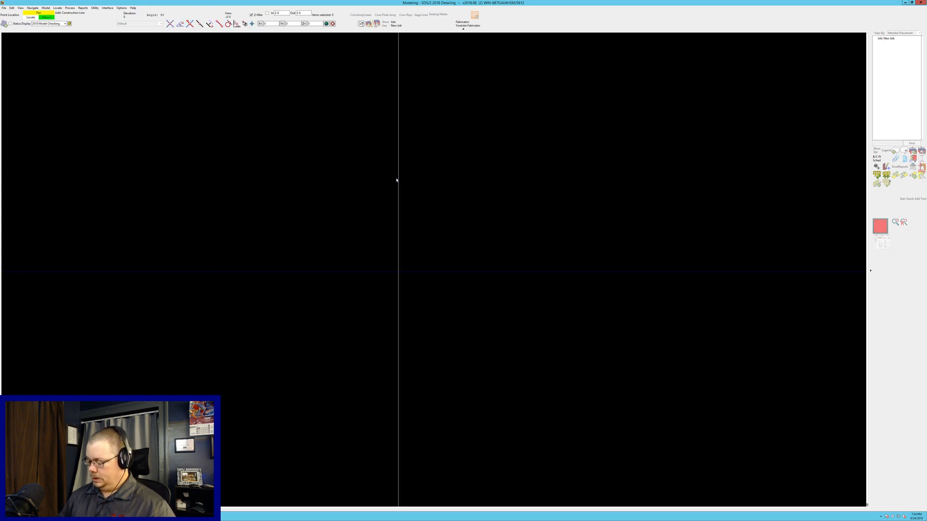
click(396, 180)
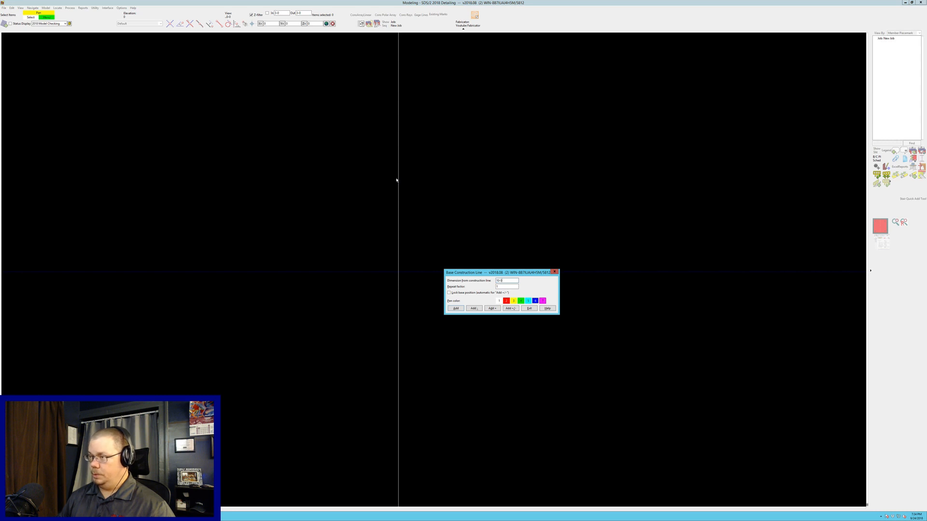
key(Return)
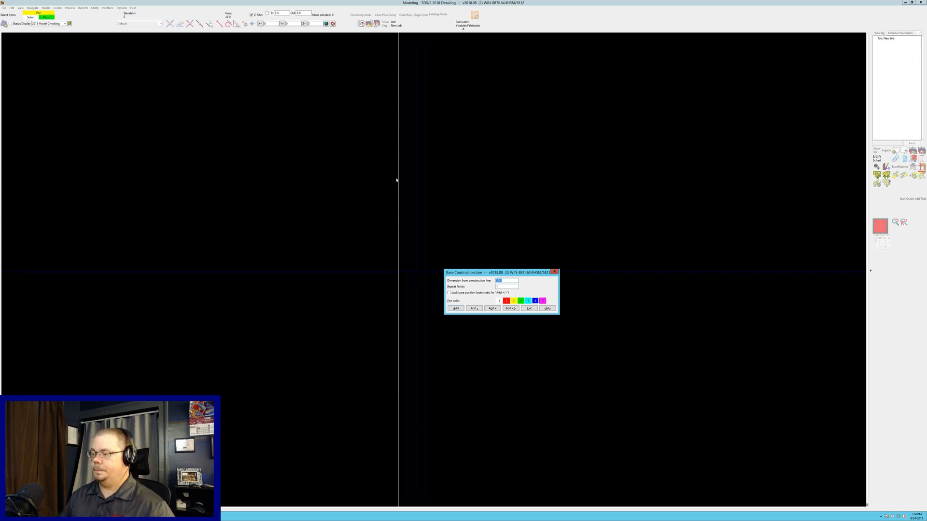
key(Return)
key(Return)
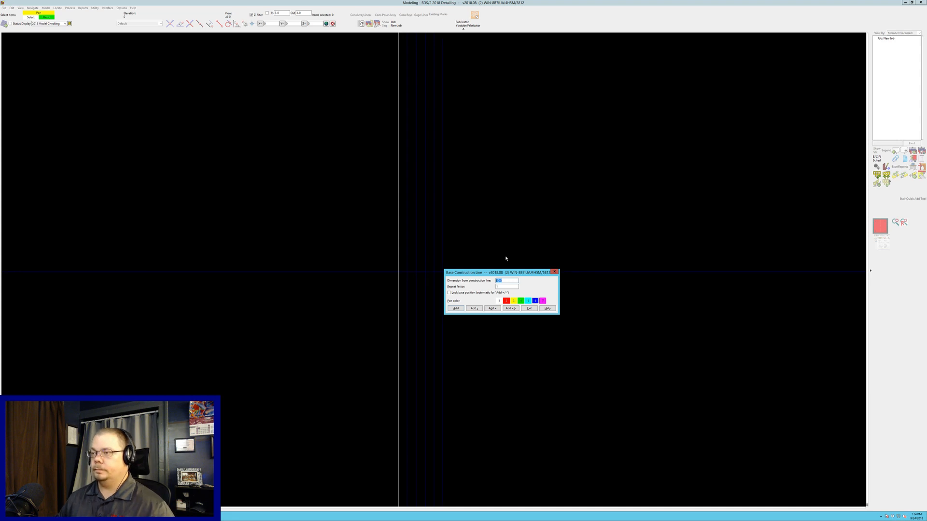
key(Escape)
key(Escape)
Add five horizontal construction lines spaced 10-0 apart above the base horizontal line.
key(c)
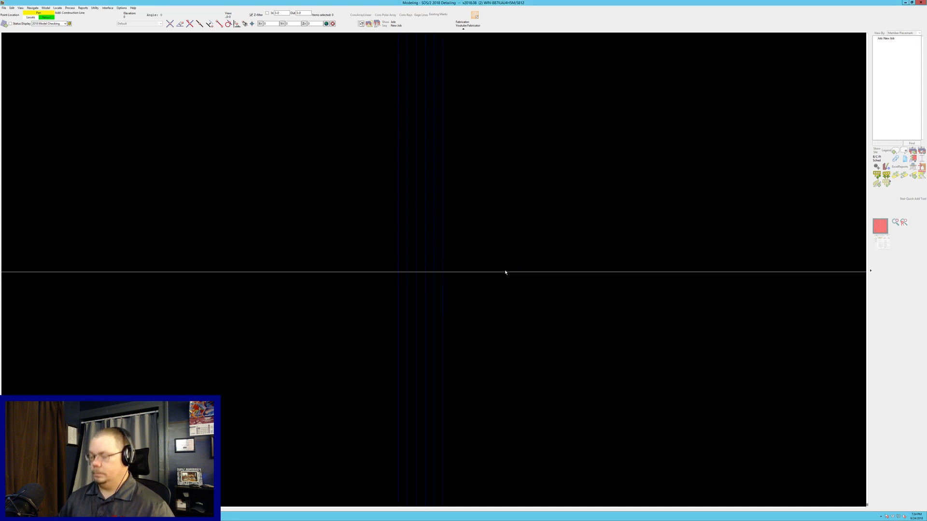
click(506, 272)
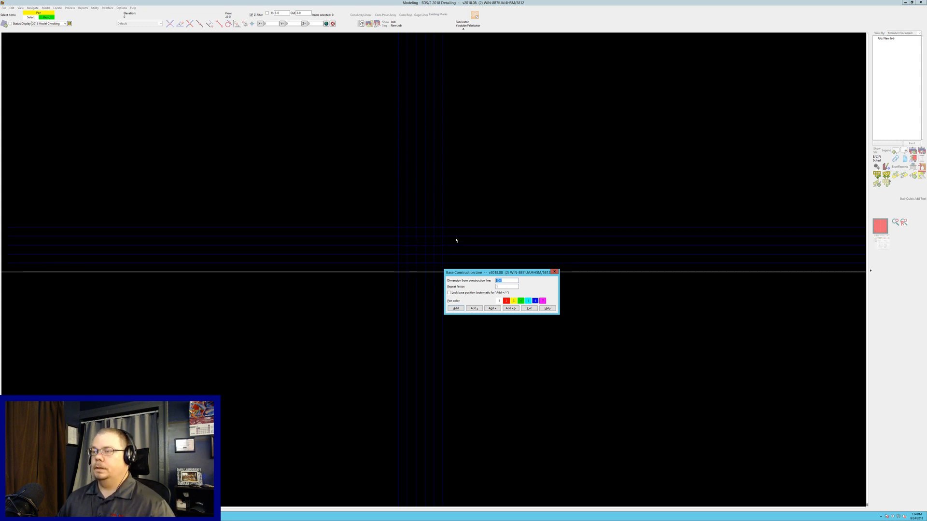
key(Return)
Add one more vertical construction line 5-0 to the right of the third vertical line.
scroll(411, 209, up, 2)
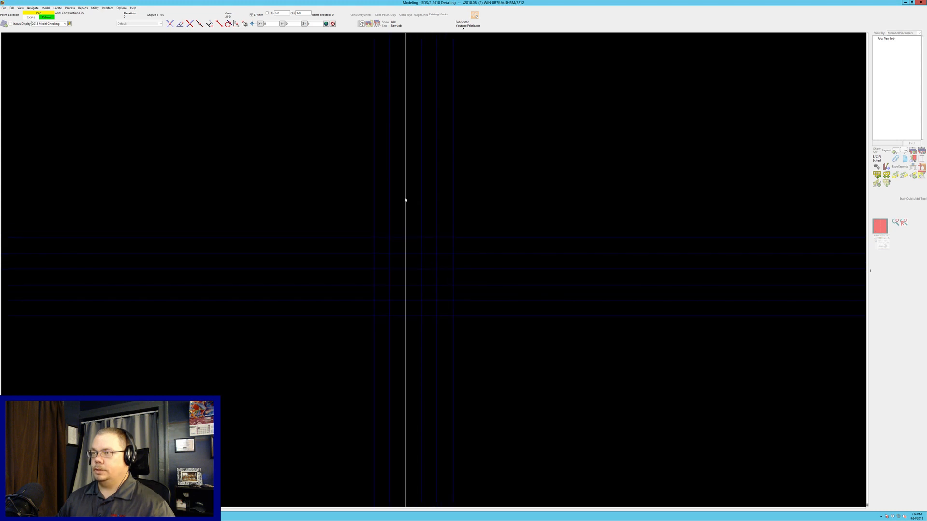
click(405, 200)
double_click(405, 200)
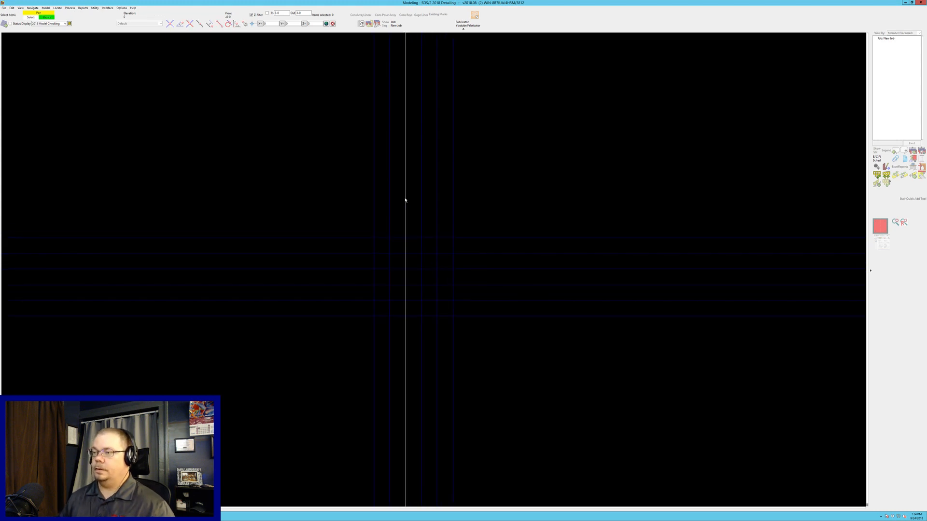
text(5-0)
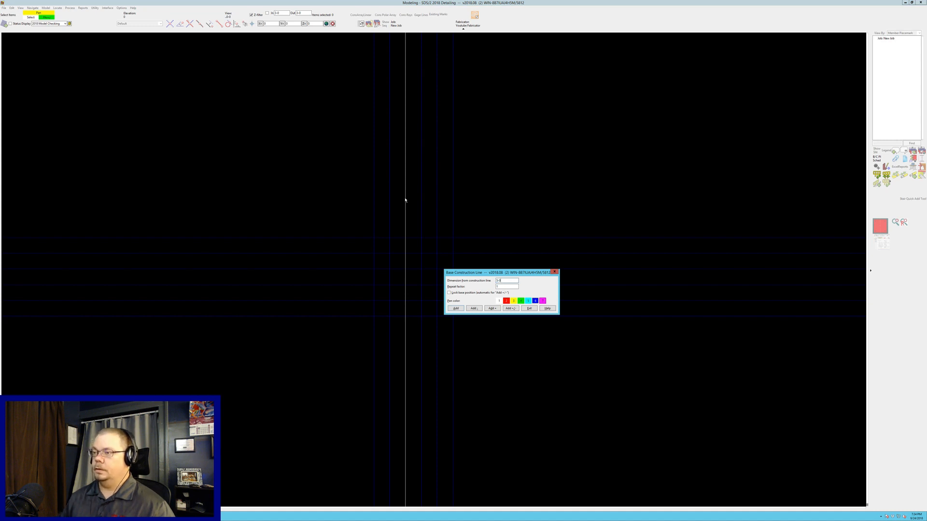
key(Return)
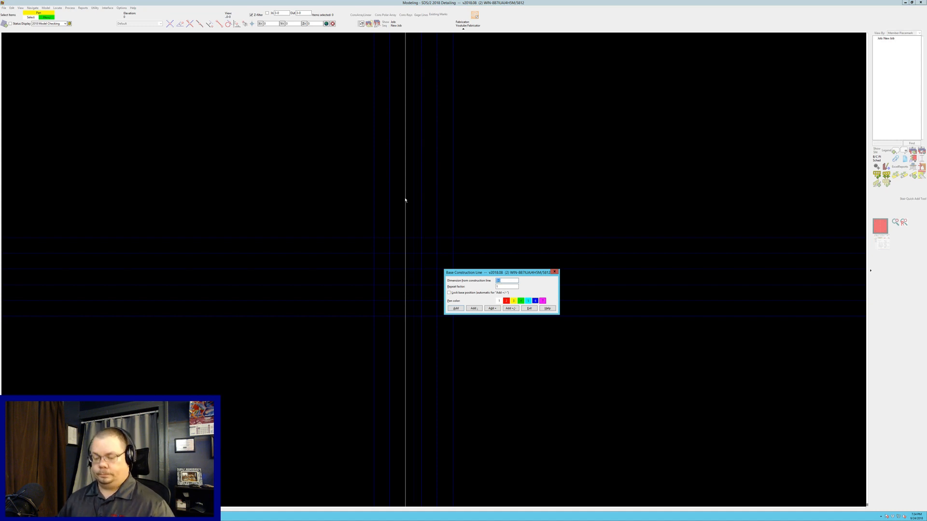
key(Escape)
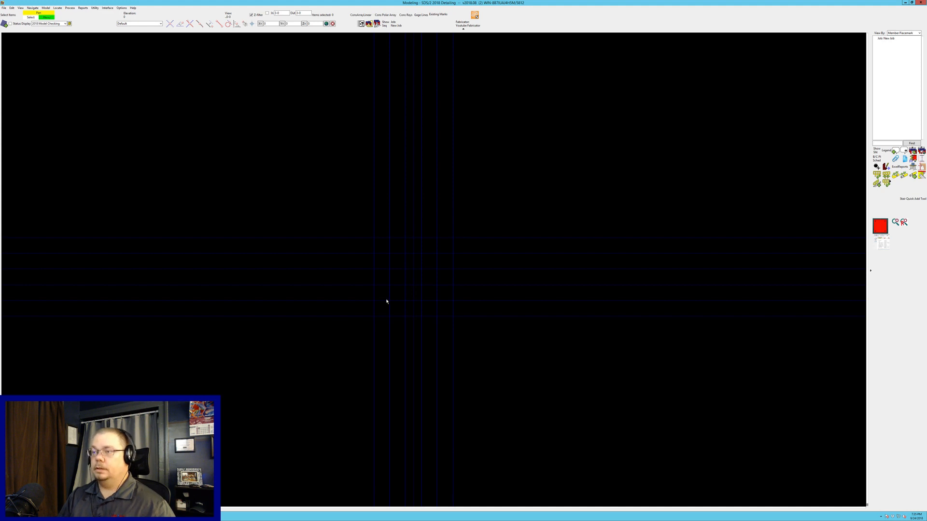
Create primary elevation view A along the leftmost vertical line, from the lowest to the highest horizontal line, with the Finite option off.
key(e)
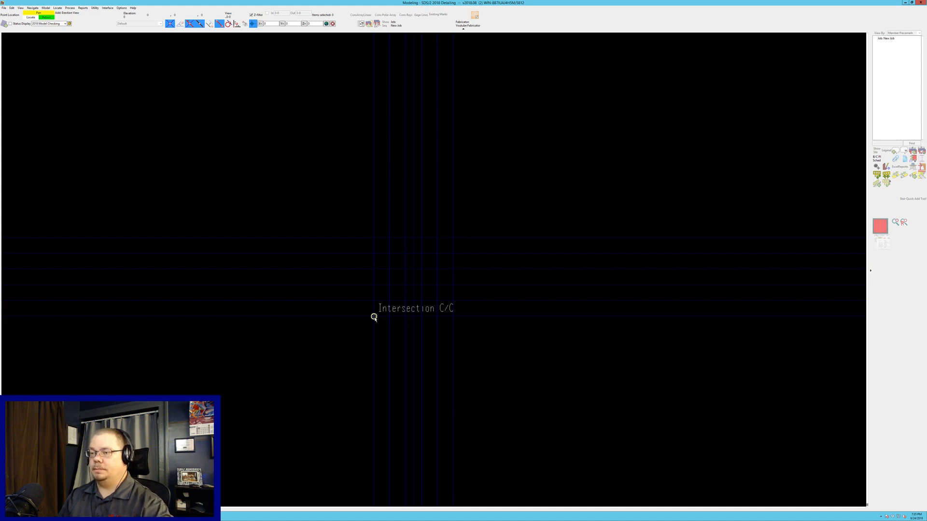
click(374, 317)
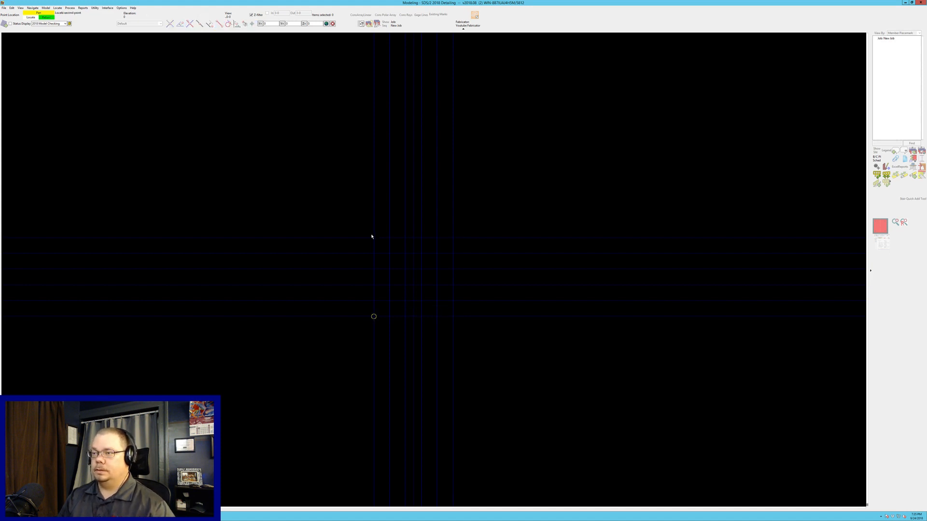
click(374, 238)
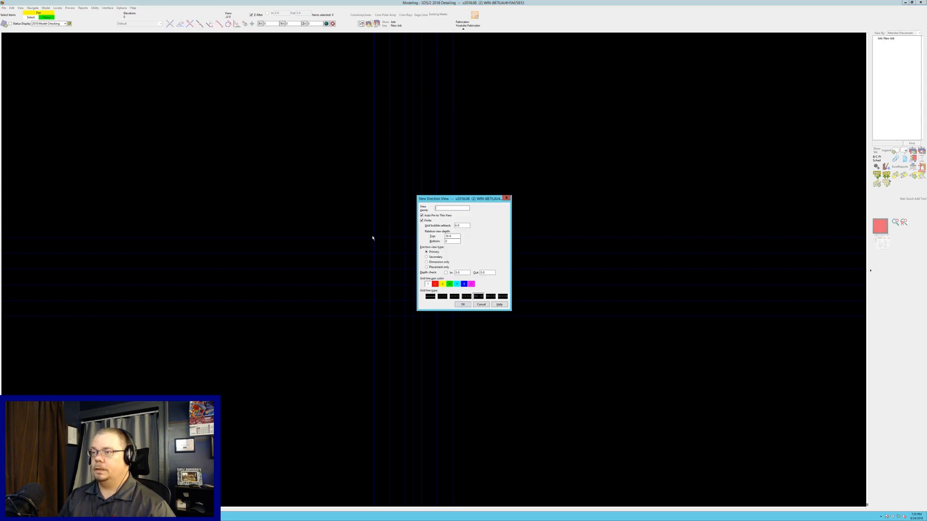
click(426, 223)
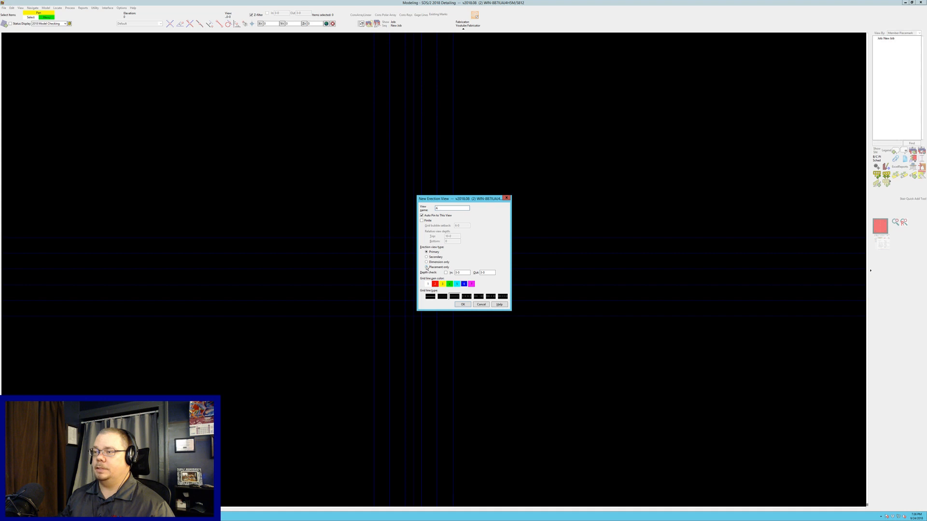
key(Return)
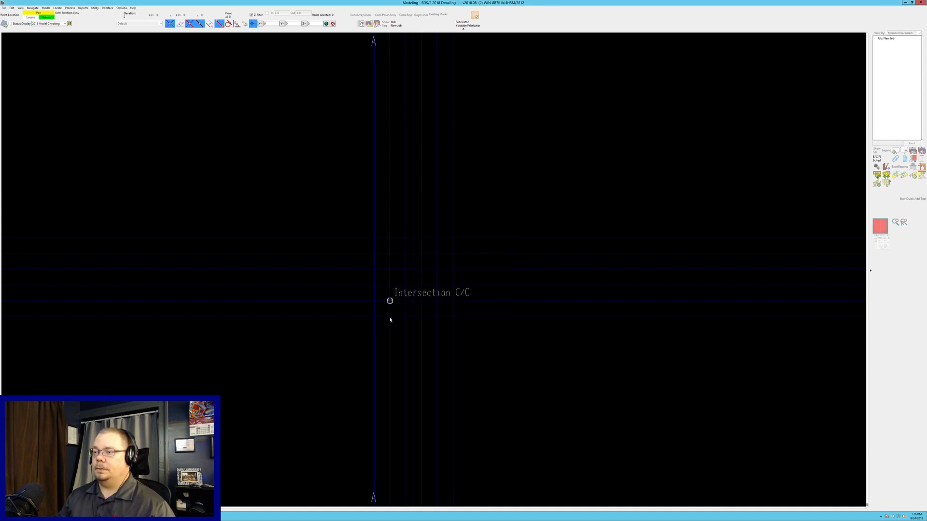
Create primary elevation views B through F along the remaining 10-0 spaced vertical lines, skipping the 5-0 intermediate line.
click(391, 237)
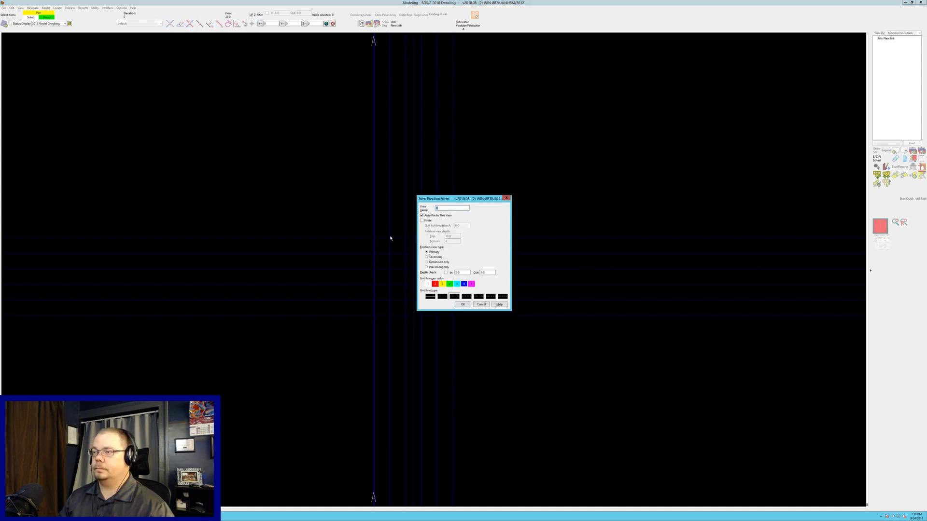
key(Return)
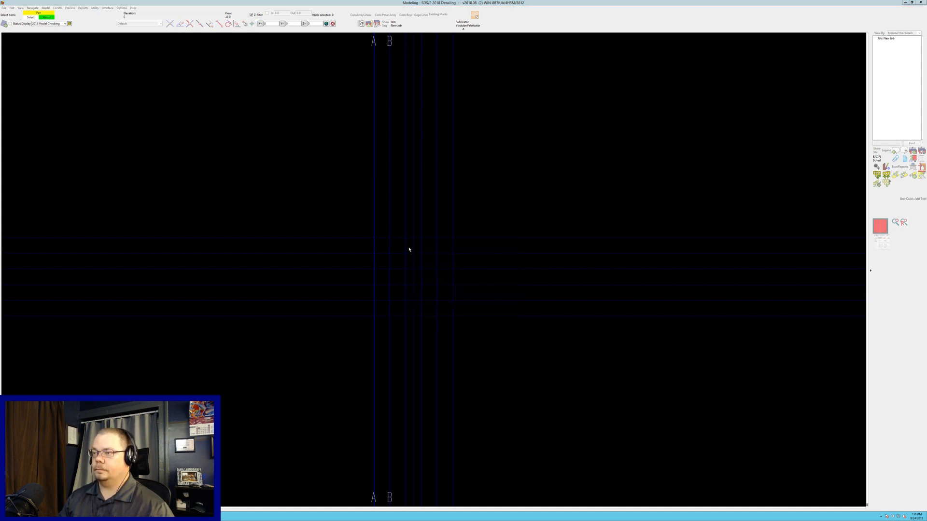
click(421, 316)
click(423, 238)
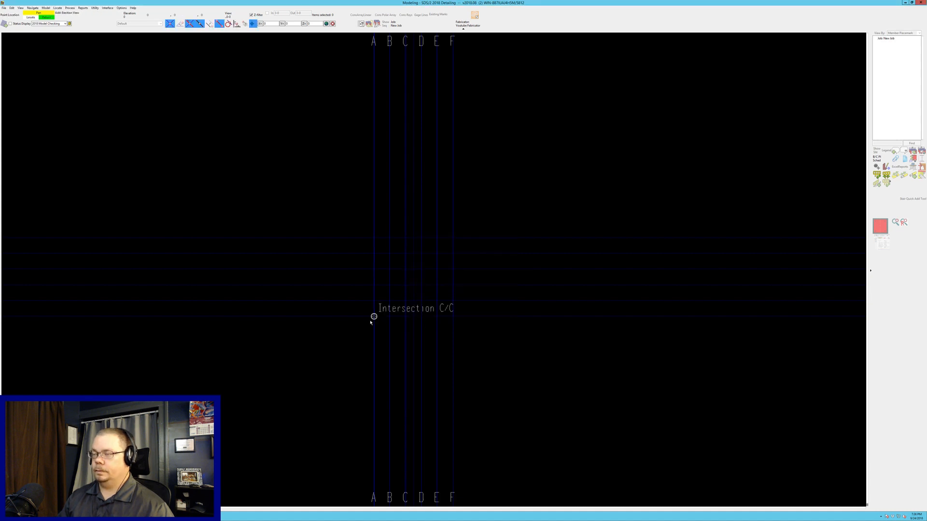
Create primary elevation view 1 along the lowest horizontal line, from grid A to grid F.
click(370, 322)
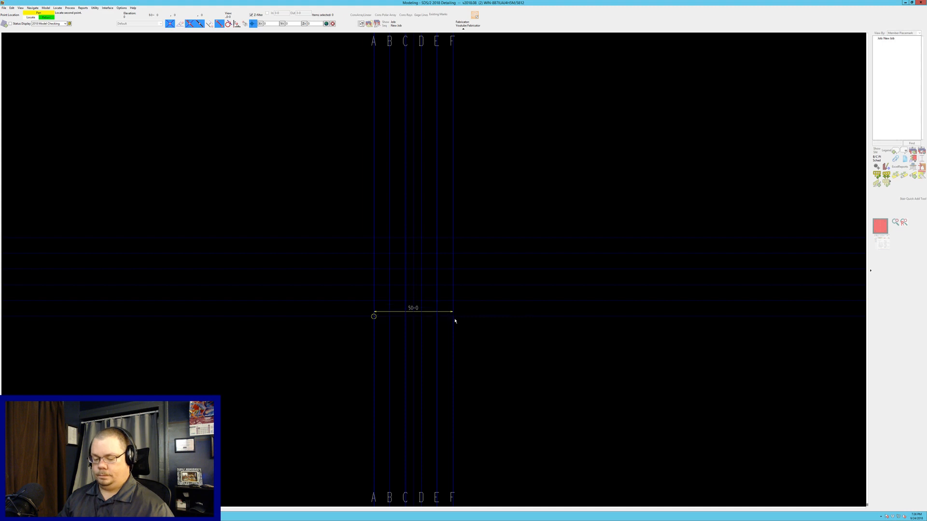
click(454, 321)
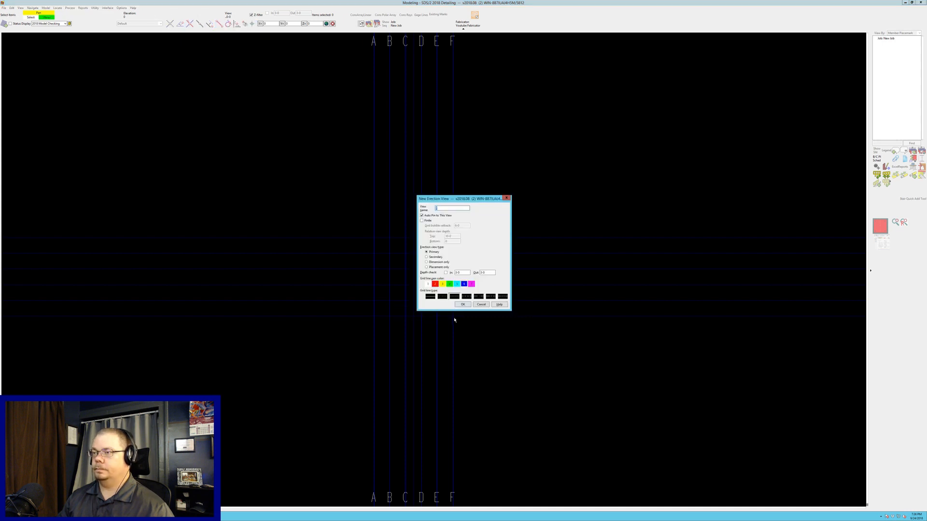
key(Return)
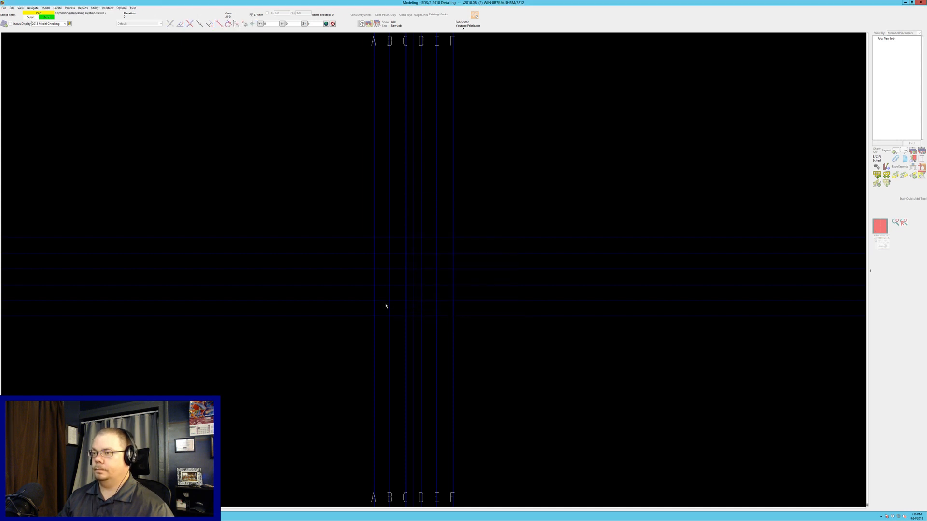
Create primary elevation views 2 through 6 from grid A to grid F along the horizontal lines above grid 1.
click(376, 302)
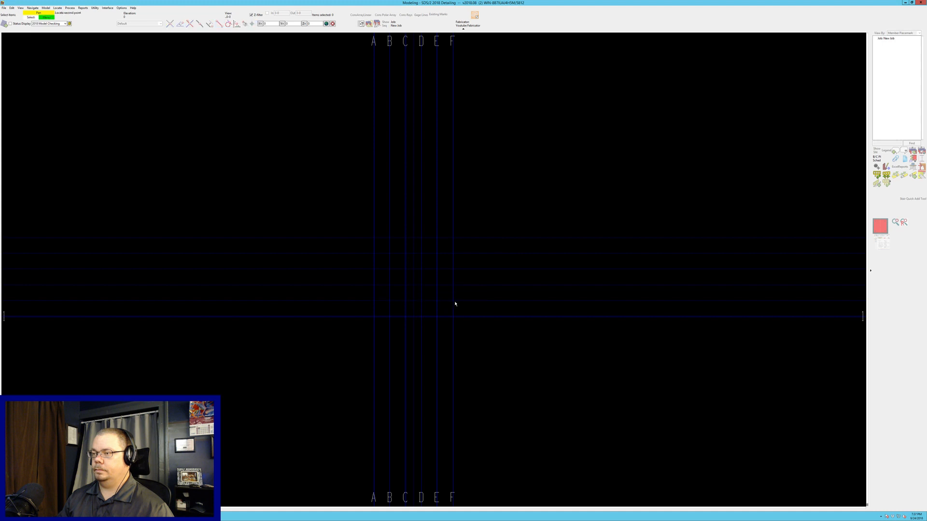
click(455, 304)
key(Return)
click(451, 289)
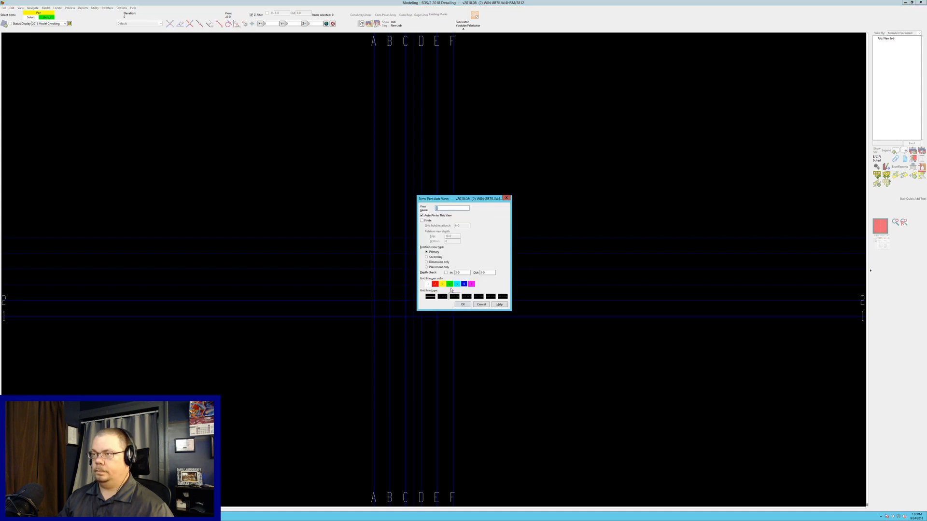
key(Return)
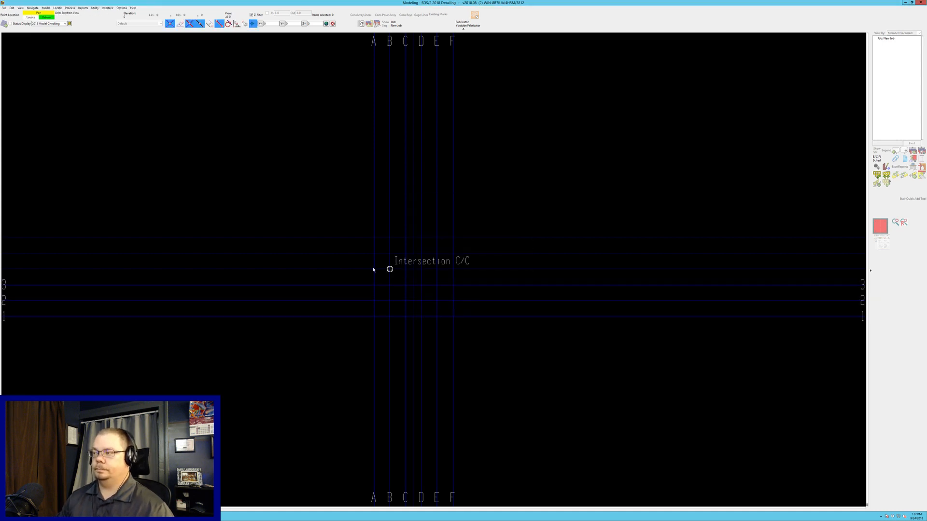
click(456, 268)
key(Return)
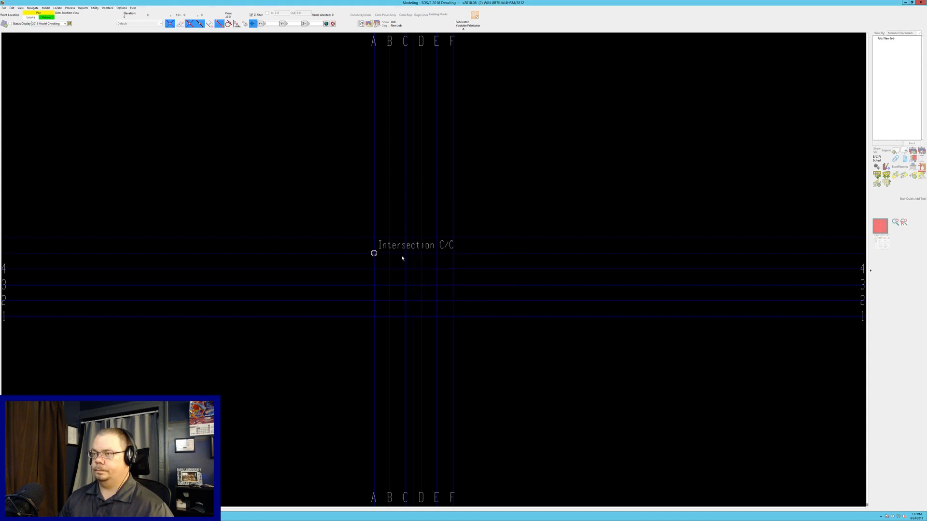
click(455, 254)
key(Return)
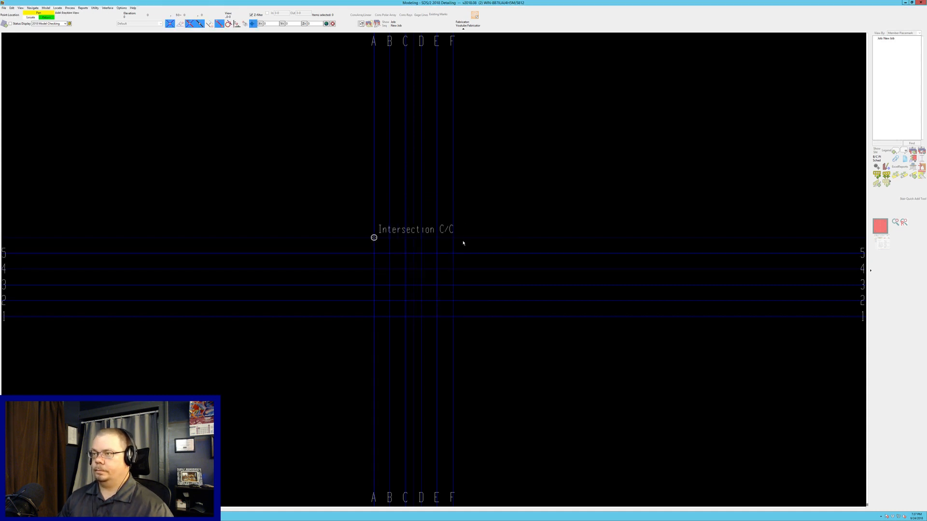
click(456, 239)
key(Return)
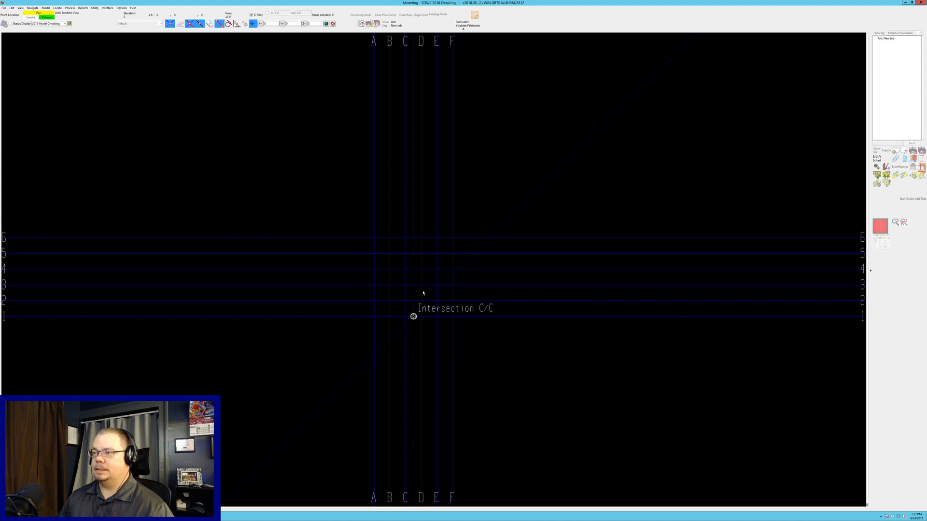
Create elevation view C.5 as a Secondary view along the intermediate vertical line between grids C and D, from grid 1 to grid 6.
click(414, 238)
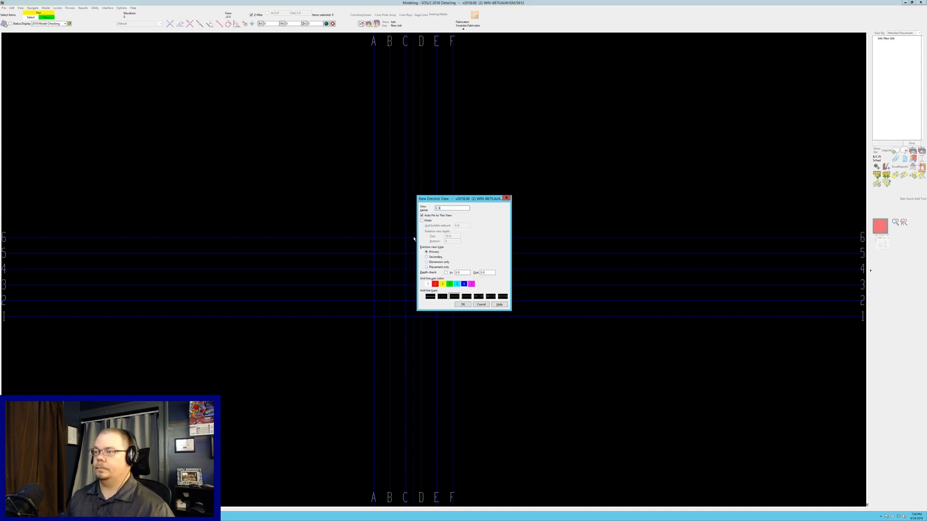
click(427, 257)
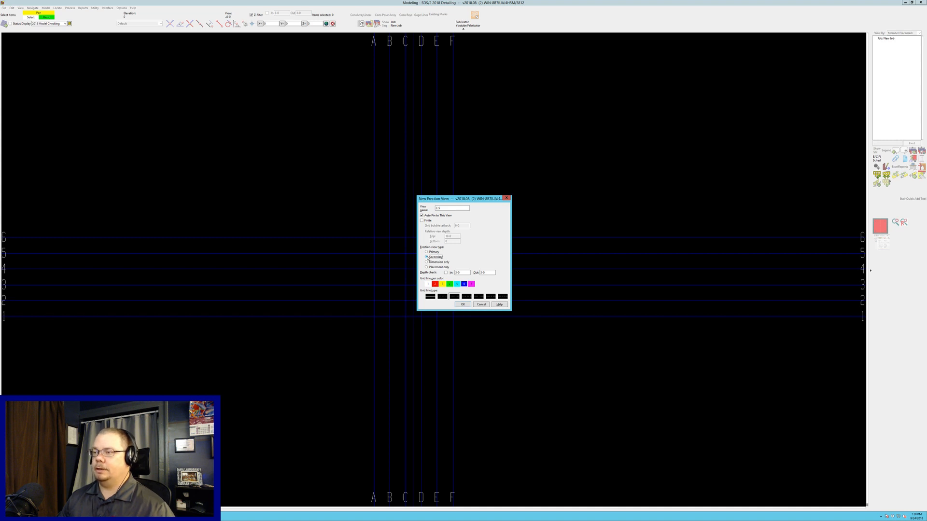
key(Return)
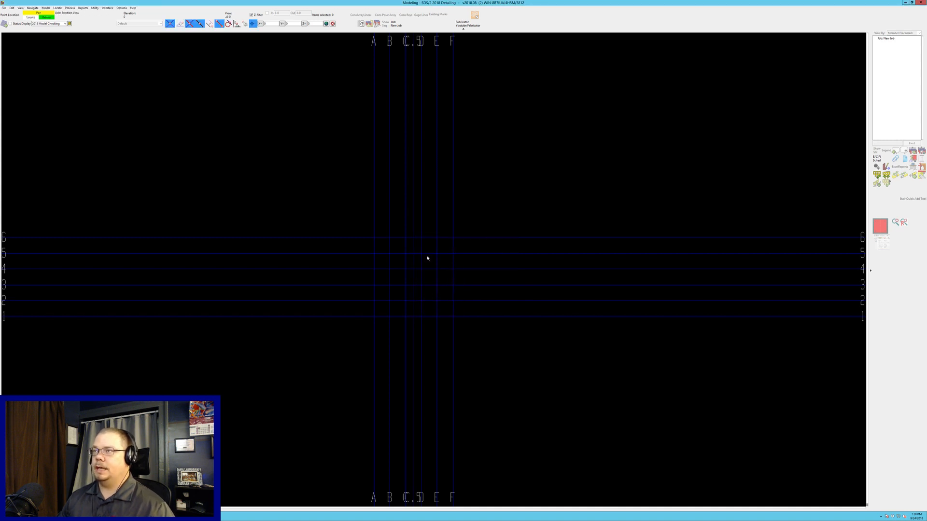
click(420, 243)
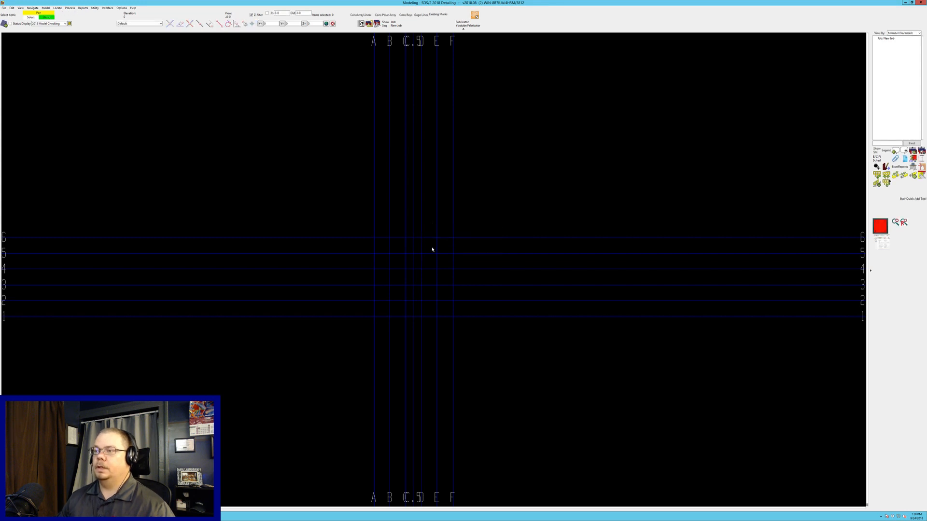
Add a column at the intersection of grids A and 1 with its default settings.
key(a)
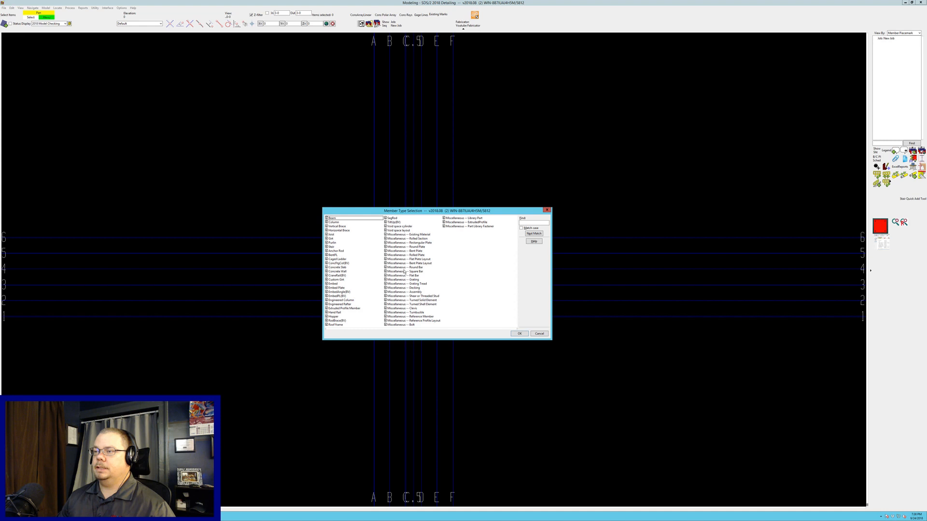
click(333, 223)
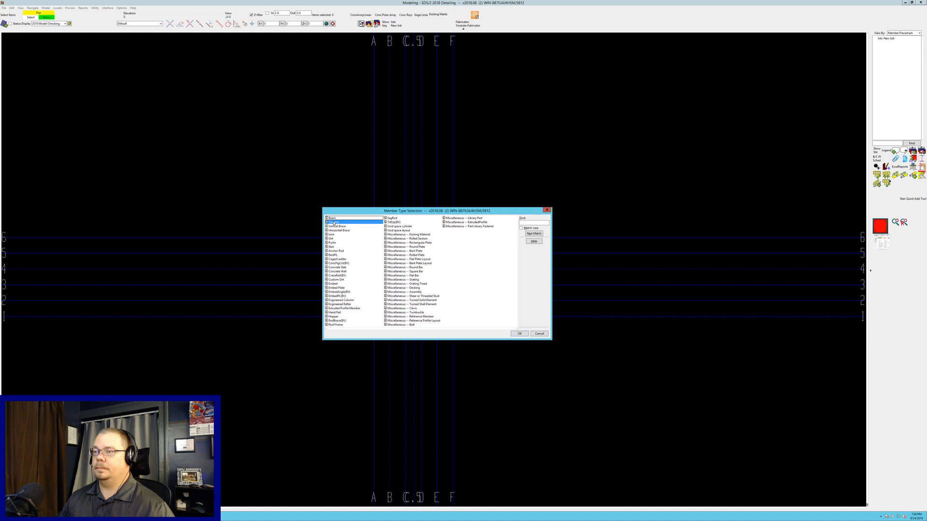
double_click(333, 223)
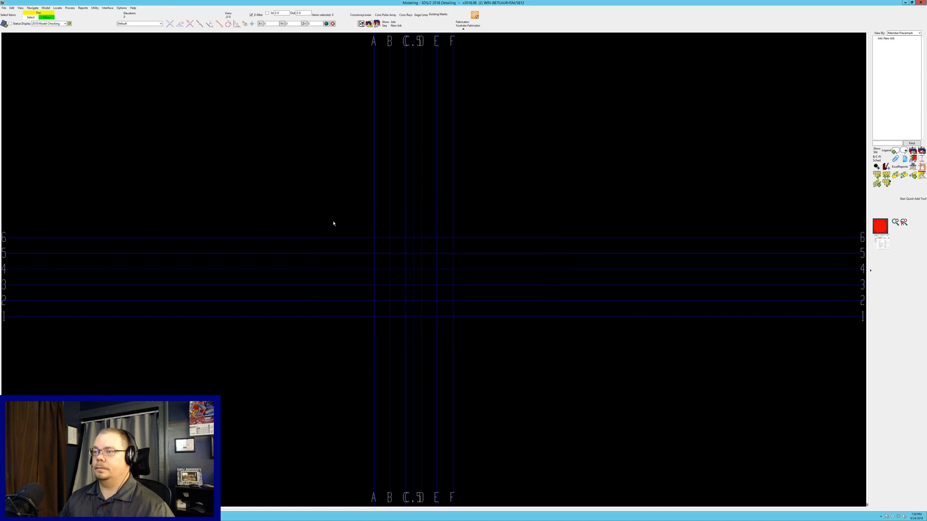
click(374, 318)
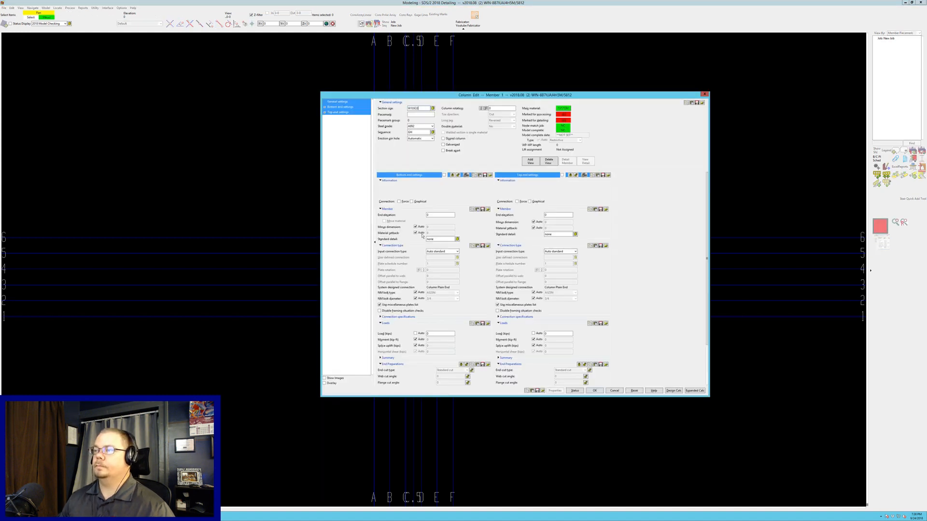
key(Return)
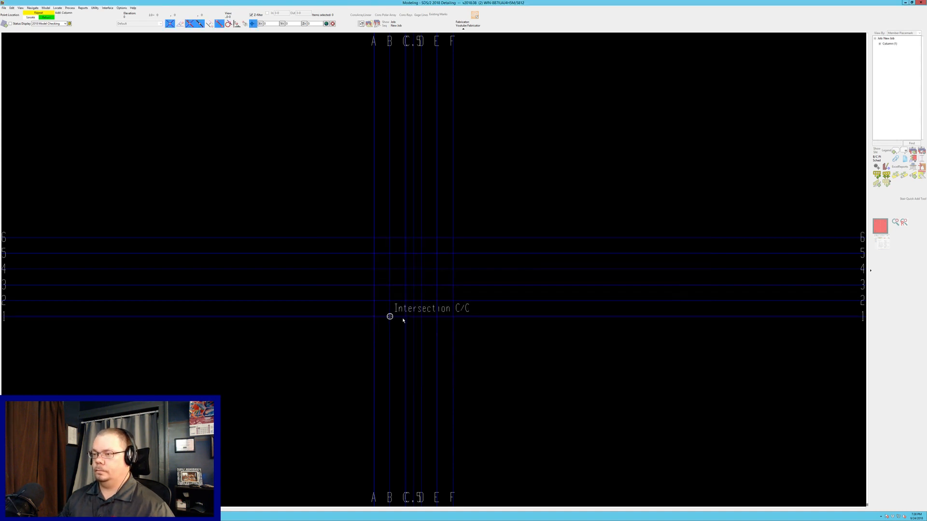
Repeat the column at the other grid intersections along lines 1 and 2.
click(405, 316)
click(422, 317)
click(437, 316)
click(437, 302)
click(421, 301)
click(405, 301)
click(390, 300)
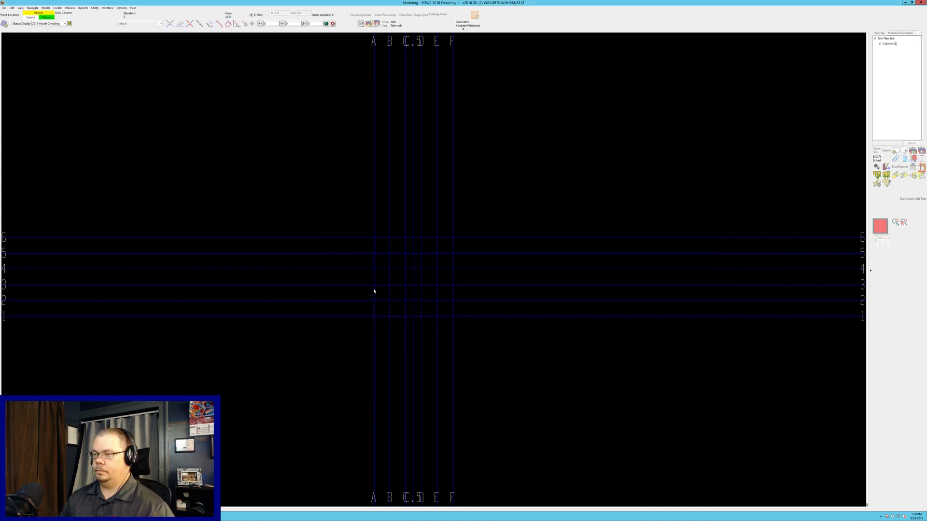
Place columns at the A to F intersections along lines 3 through 6, plus one at C.5 and 4.
click(374, 285)
click(389, 285)
click(405, 285)
click(422, 285)
click(437, 285)
click(453, 285)
click(437, 270)
click(405, 269)
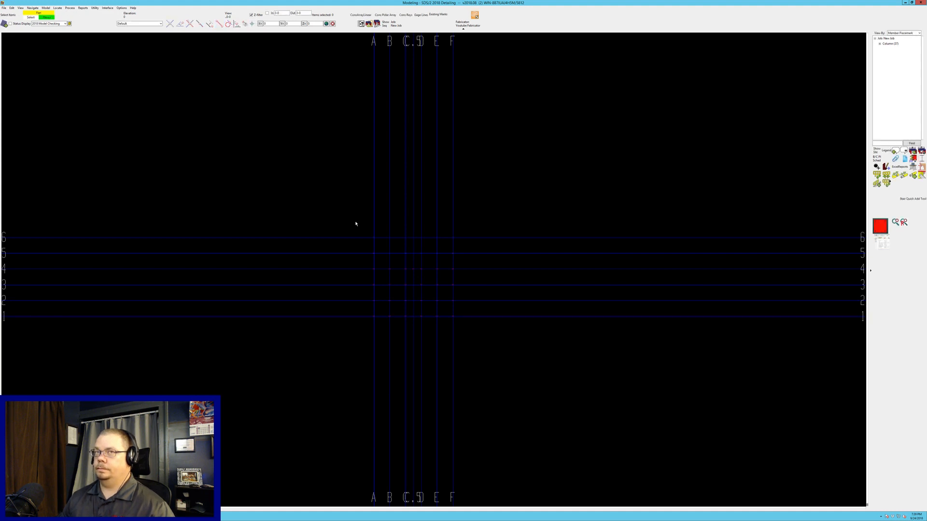
Cut a section view along grid line 1, from outside grid A to beyond grid F.
scroll(416, 284, up, 2)
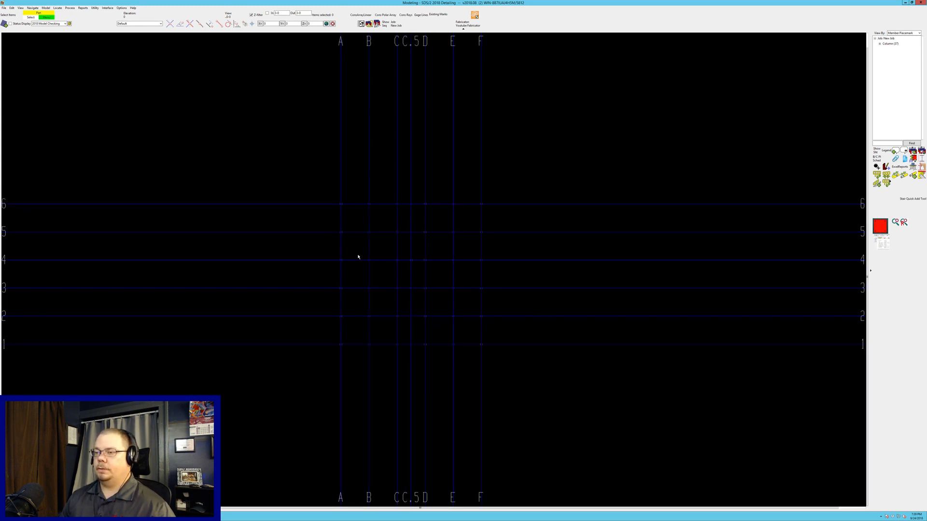
key(s)
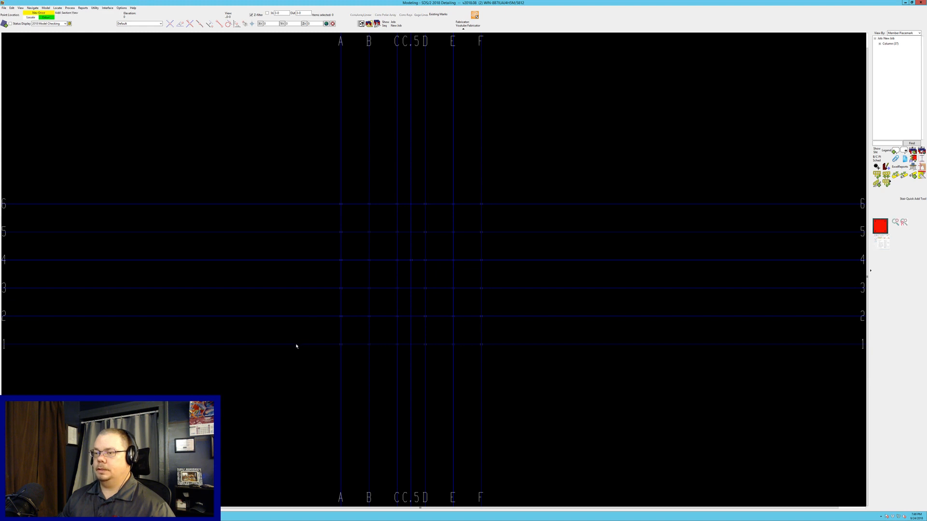
click(297, 345)
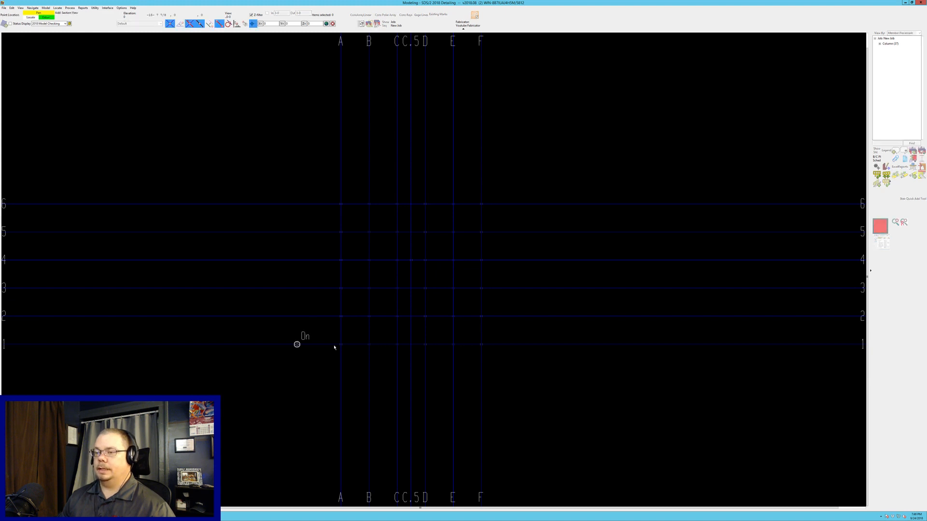
click(555, 351)
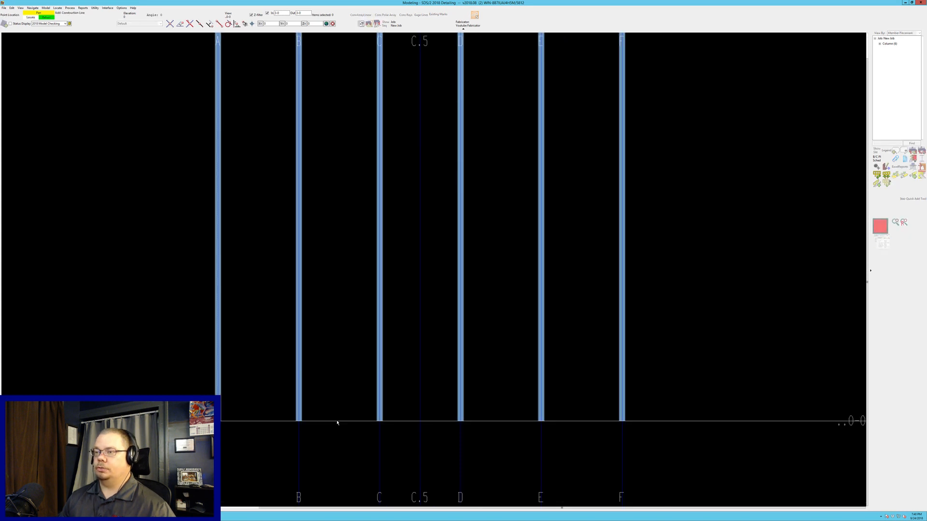
Add a horizontal construction line 10 feet above the 0-0 base line in the section view.
click(337, 422)
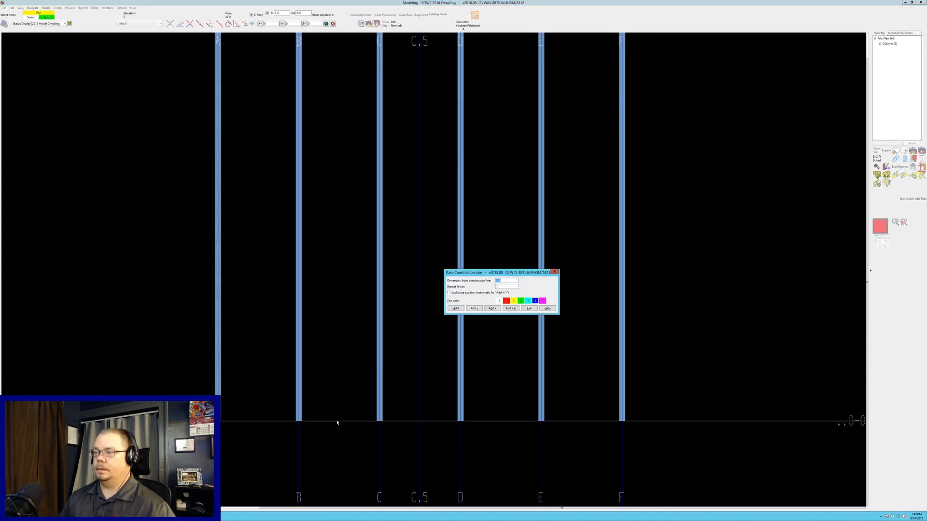
text(10)
key(Return)
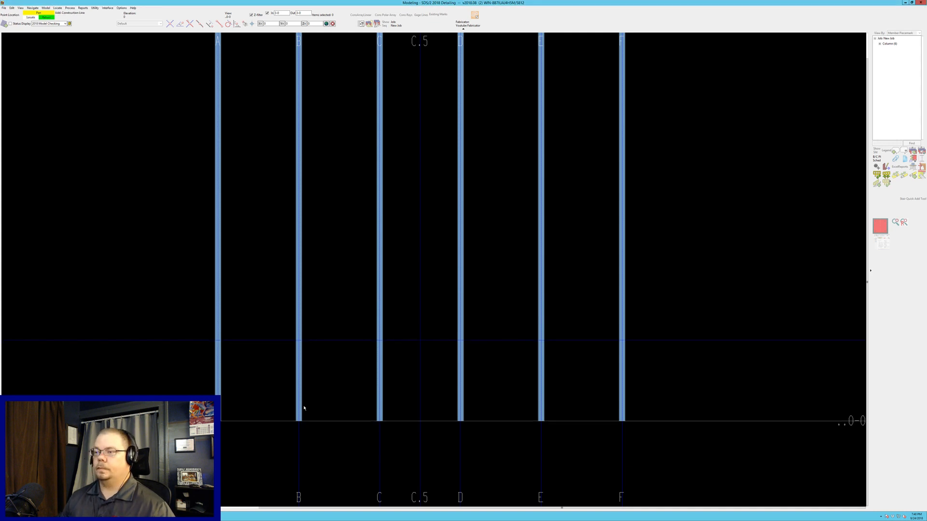
Add a W21X44 beam between the columns at grids B and C along the 10-0 construction line.
key(a)
double_click(332, 218)
click(299, 340)
click(379, 340)
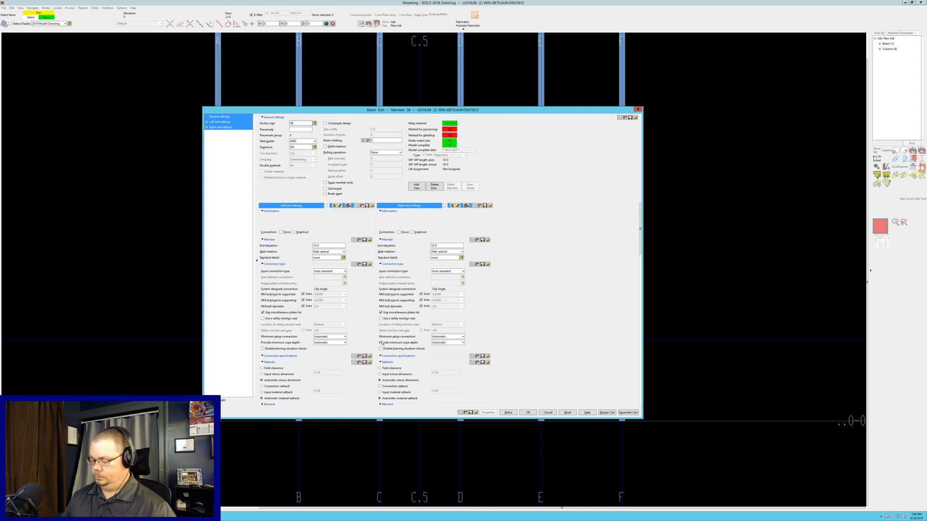
text(W21X)
key(Tab)
key(Return)
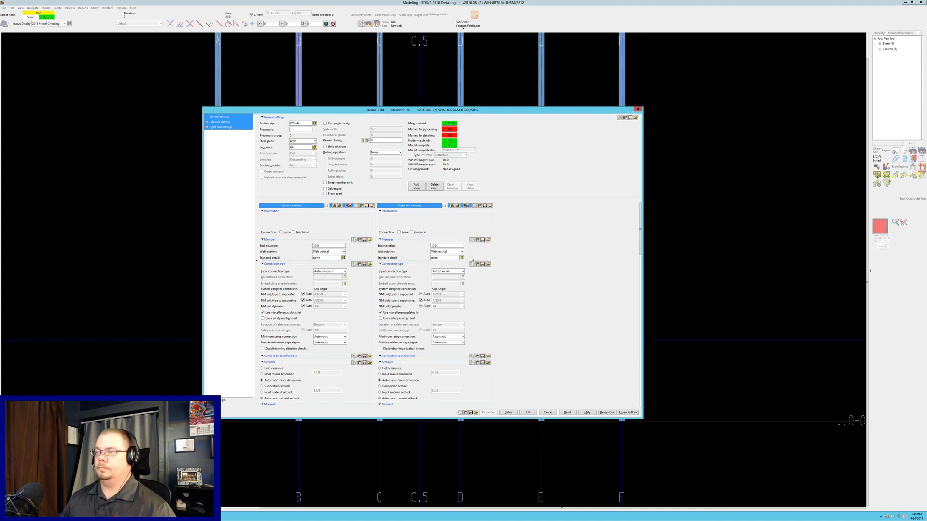
key(Return)
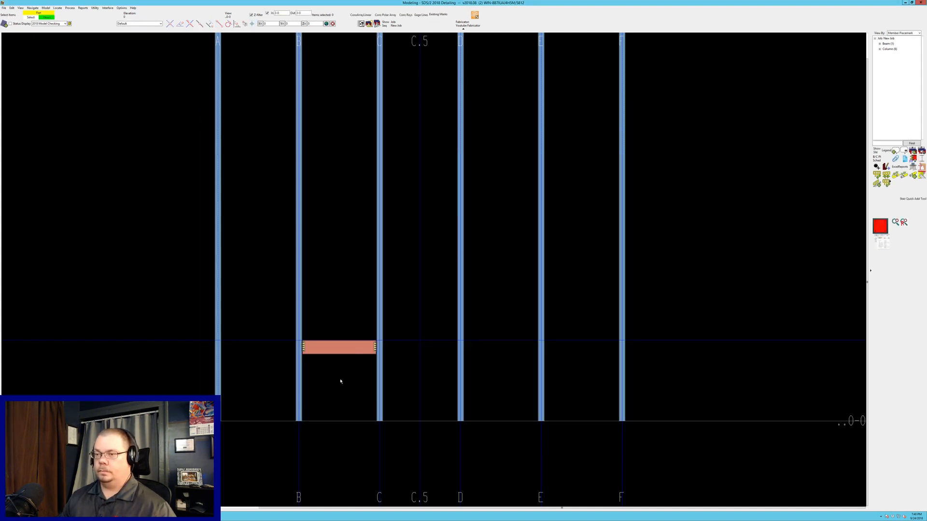
Save the area around the B-C beam as erection view SECTION 1, with a detail scale of 0.75 and the Placement only type.
middle_drag(334, 385, 380, 352)
scroll(379, 352, up, 2)
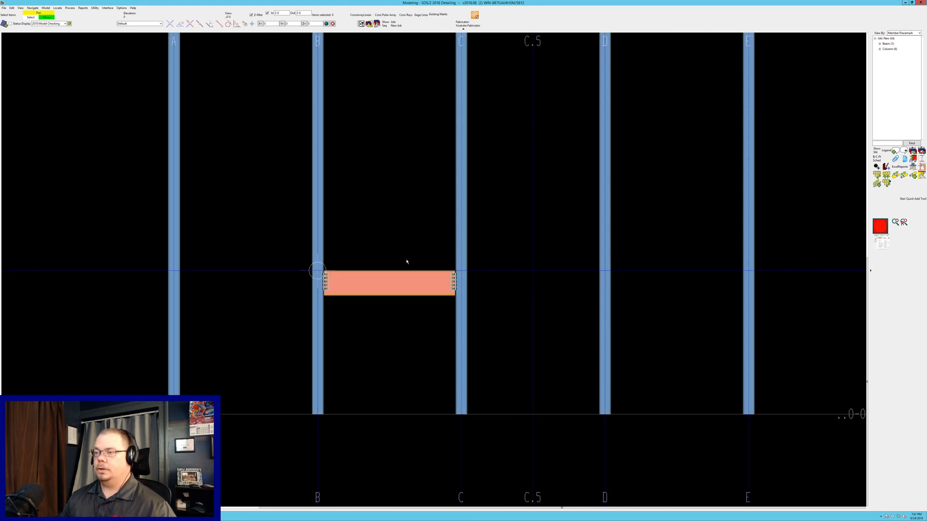
key(ctrl+s)
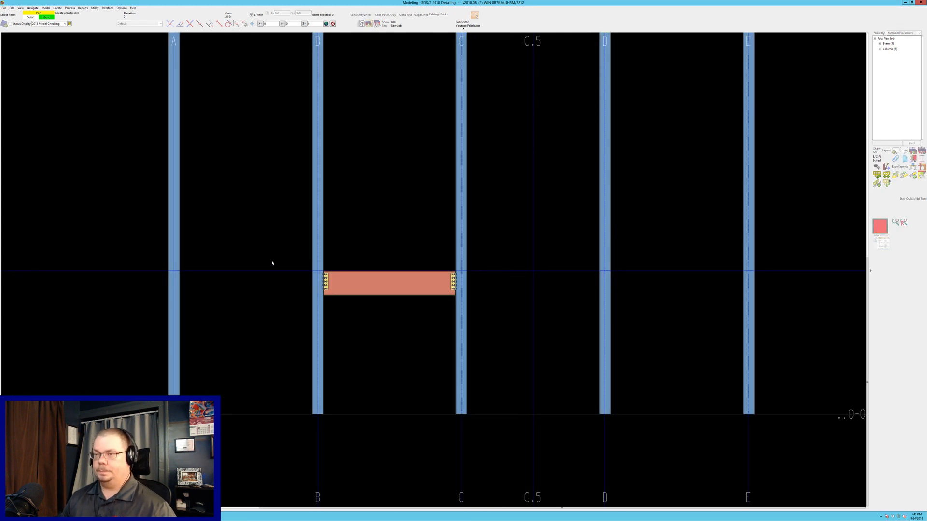
click(518, 358)
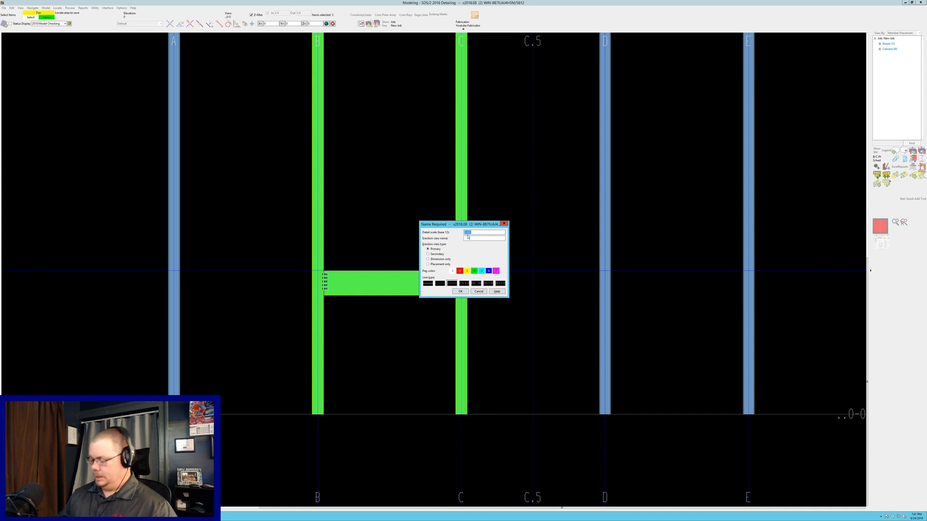
key(BackSpace)
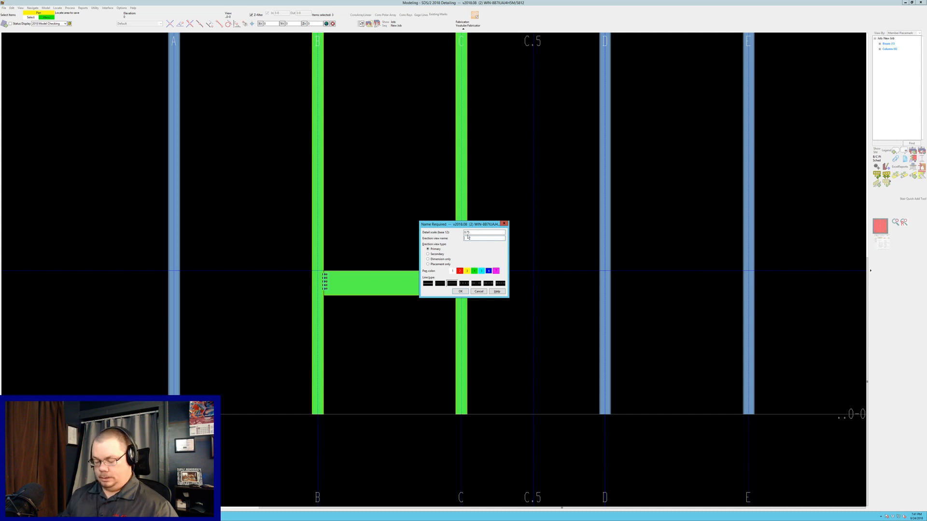
text(SECTION 1)
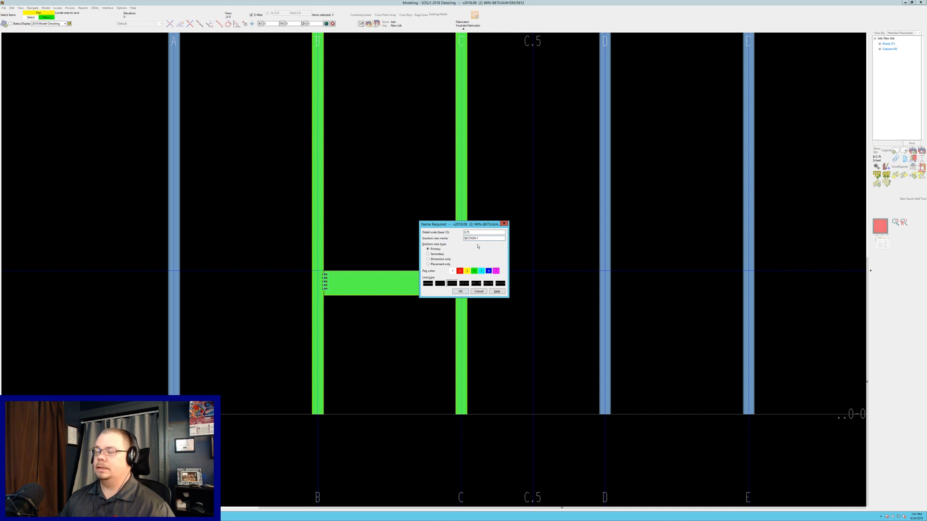
click(428, 264)
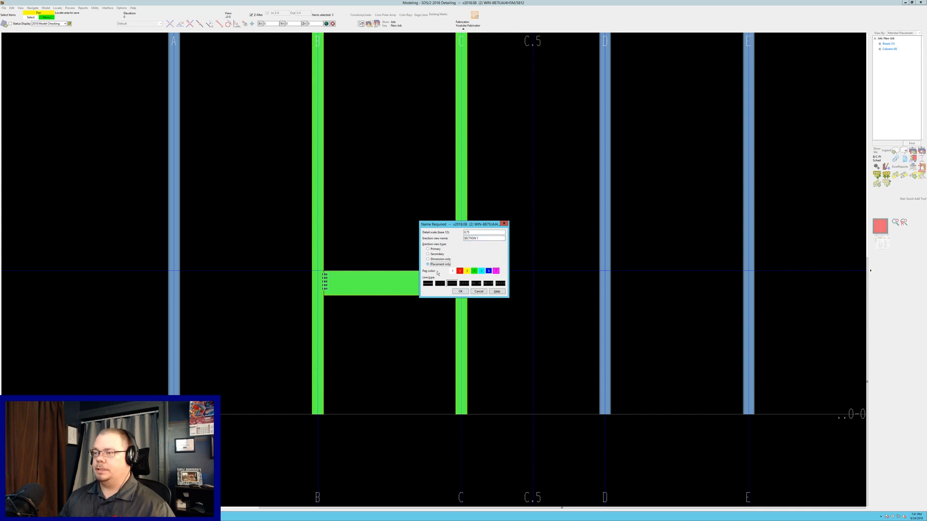
click(461, 291)
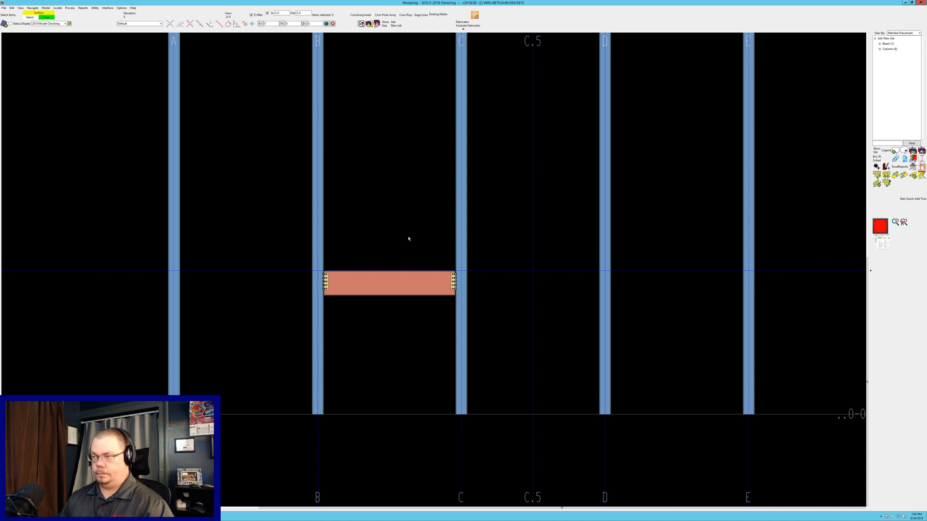
Return to the plan view showing the whole column grid.
key(ctrl+p)
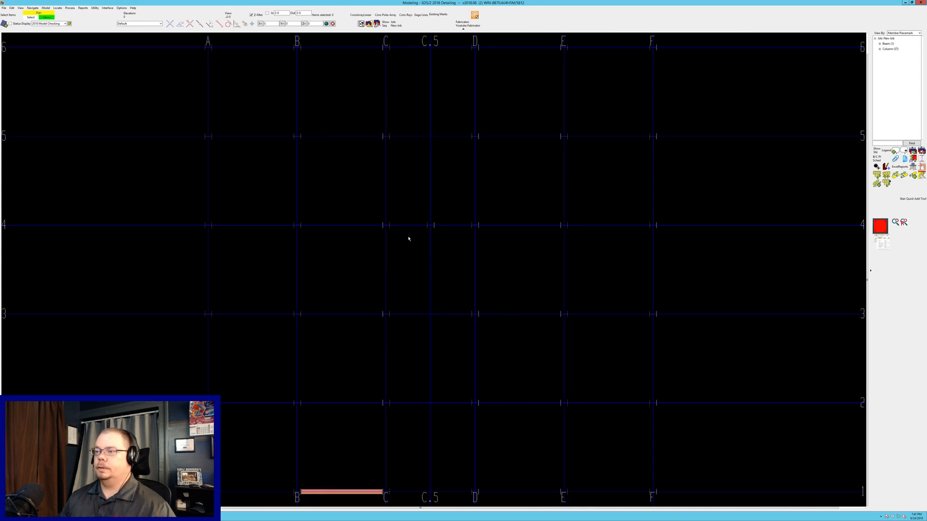
scroll(418, 294, down, 2)
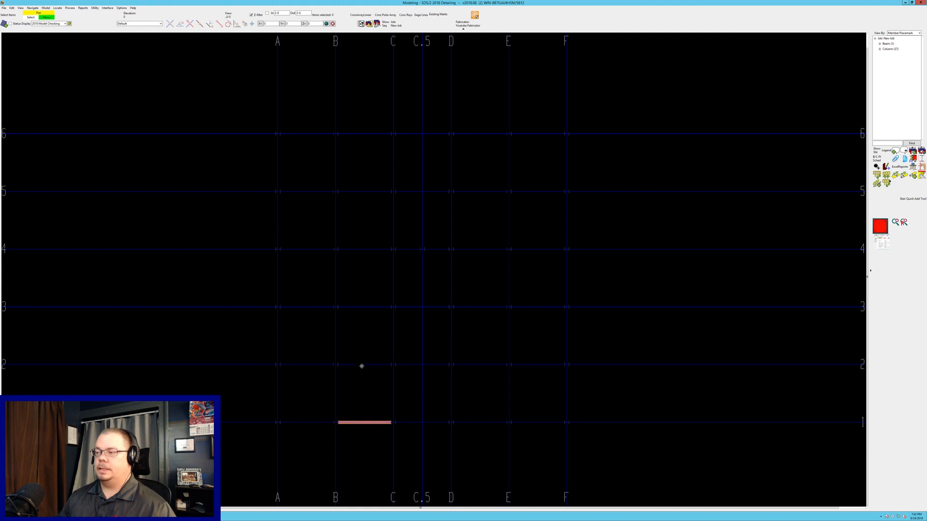
middle_drag(267, 405, 485, 384)
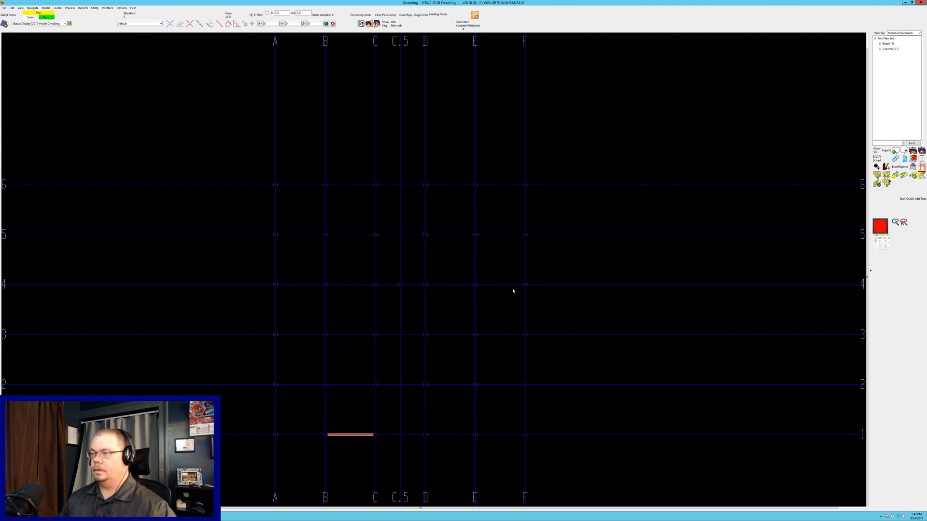
Add a 45 degree construction line through the intersection of grids F and 4.
key(c)
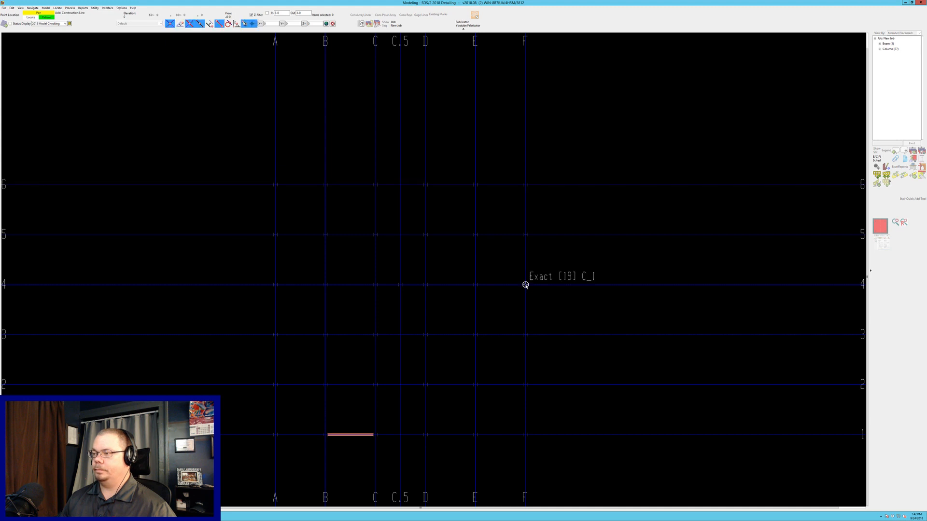
key(Escape)
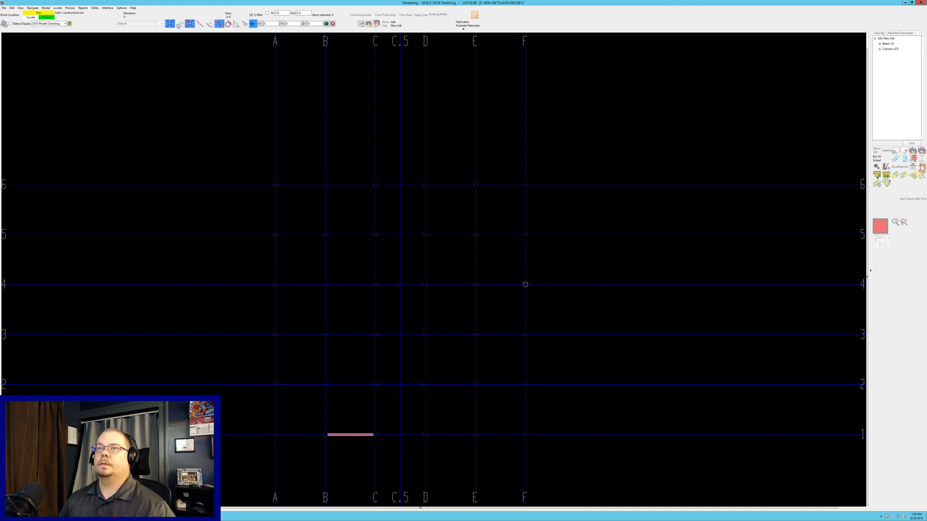
click(177, 25)
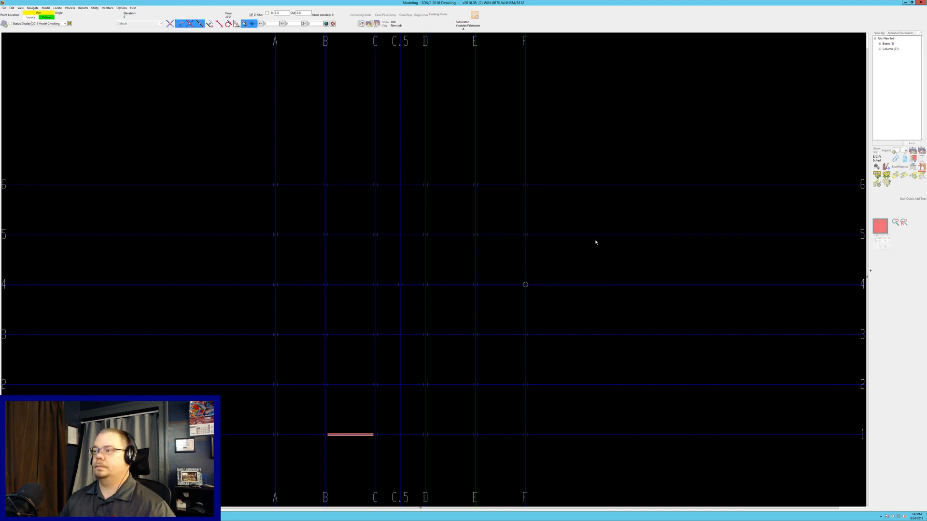
click(625, 239)
text(45)
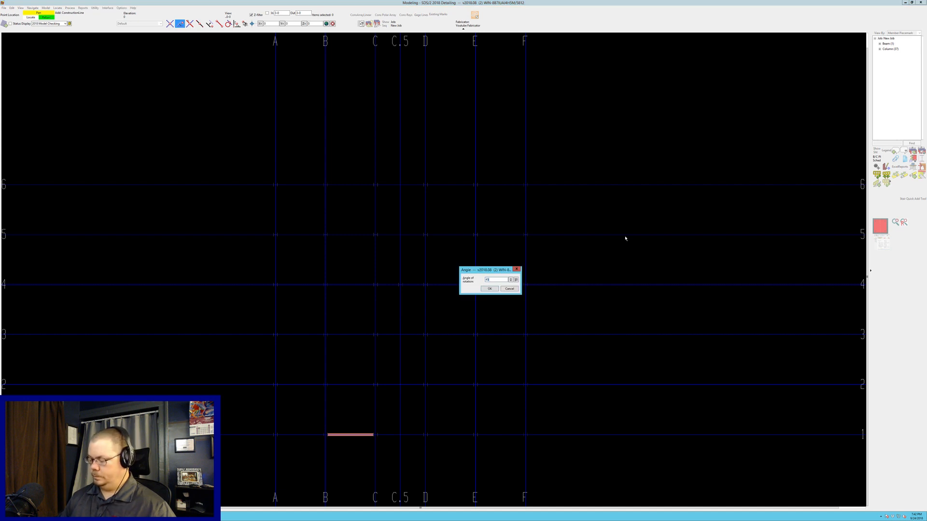
key(Return)
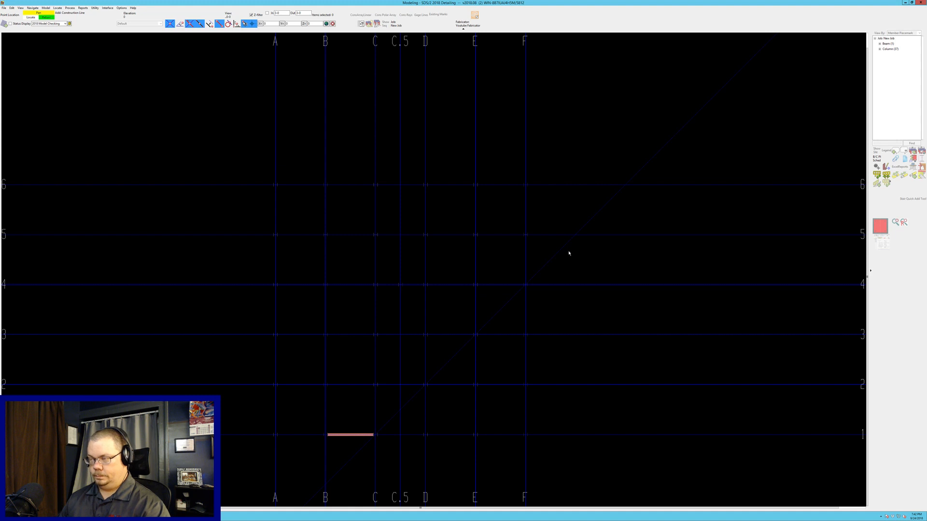
Add a -45 degree construction line through the intersection of grids F and 4.
click(525, 285)
key(a)
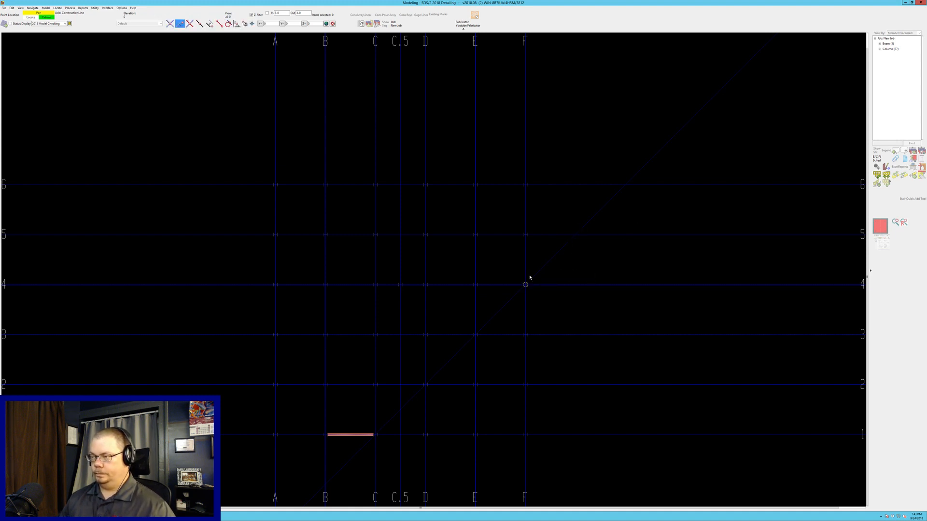
click(532, 272)
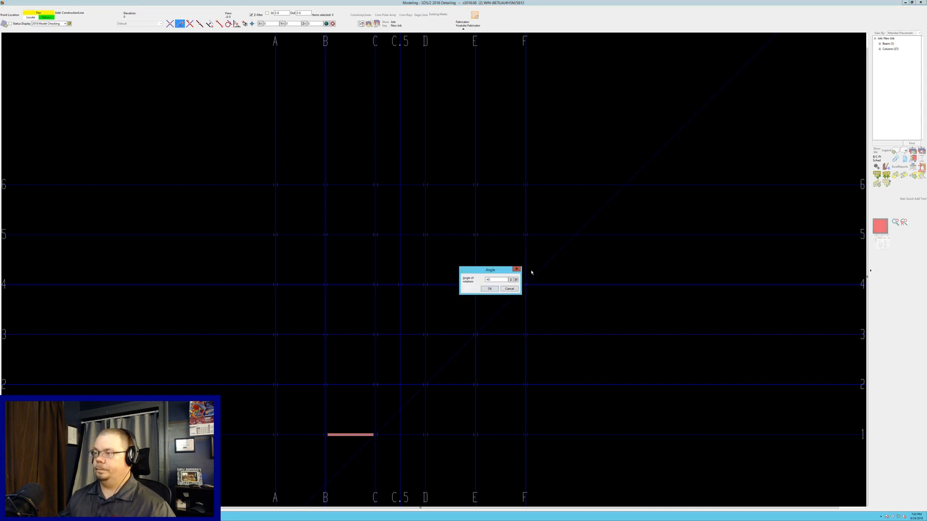
key(Return)
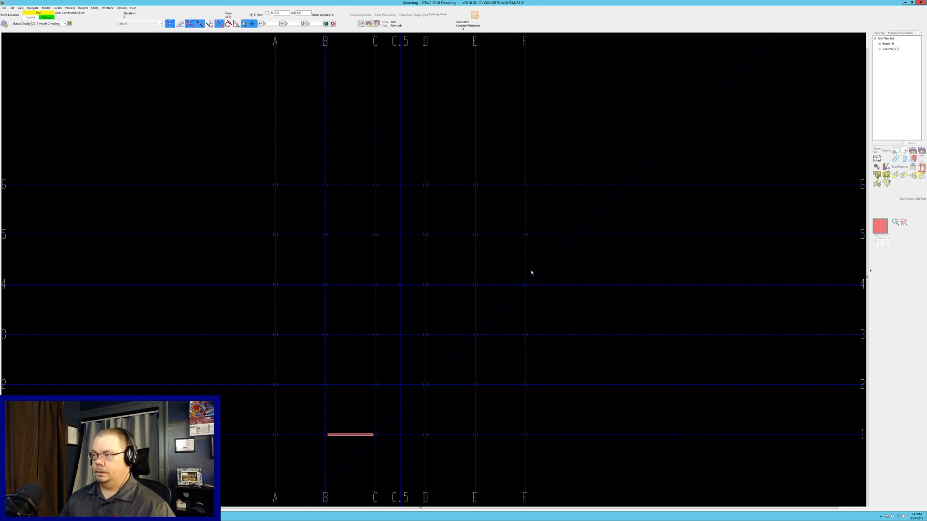
Add parallel offset construction lines from both the -45 degree and the 45 degree construction lines through F-4.
click(497, 259)
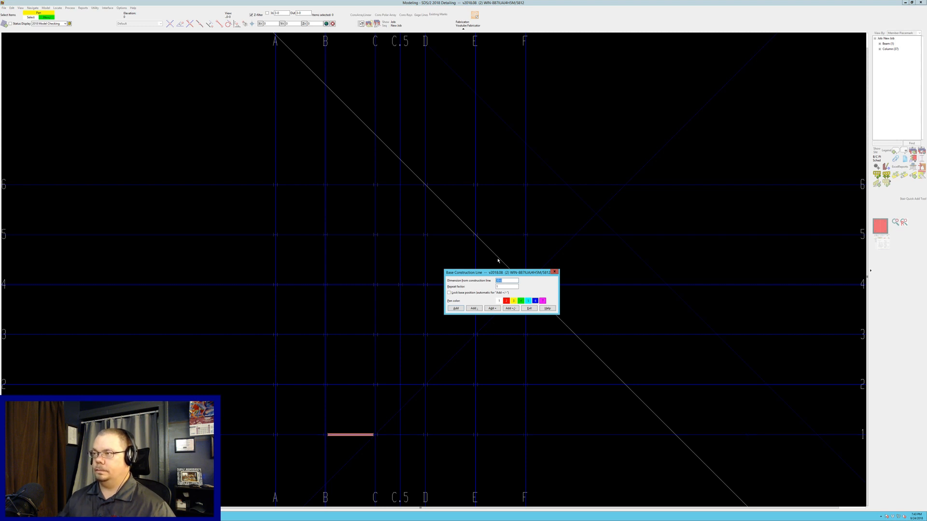
click(656, 155)
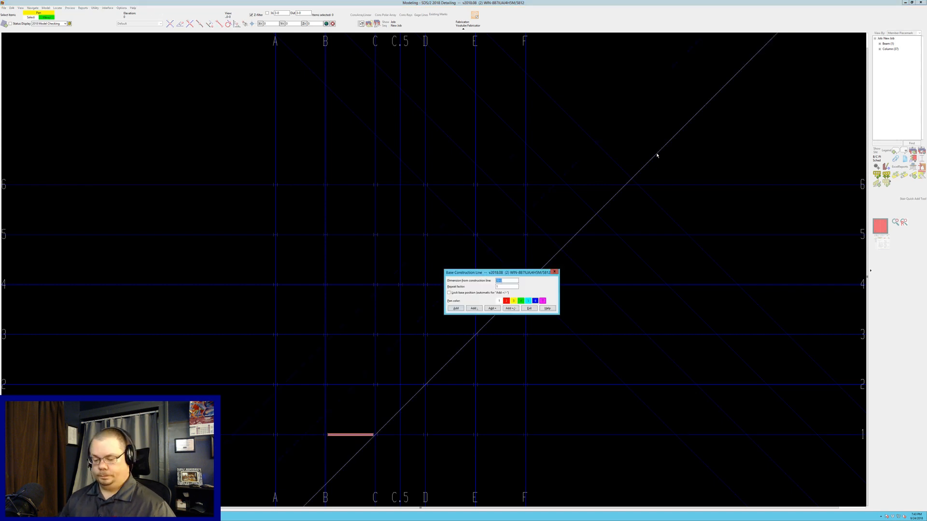
key(Return)
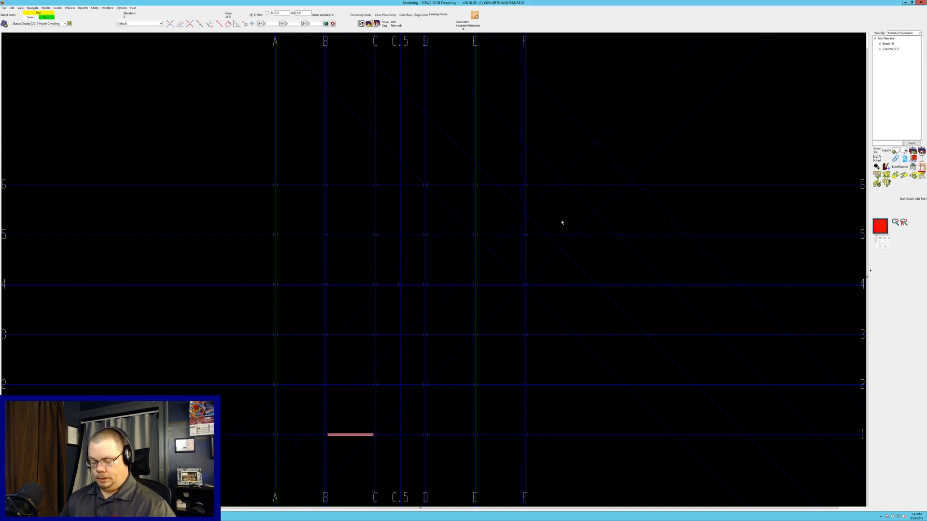
Create primary erection view X1 from the F-4 intersection along the 45 degree line, with relative view depths of 10-0 and -10-0.
key(e)
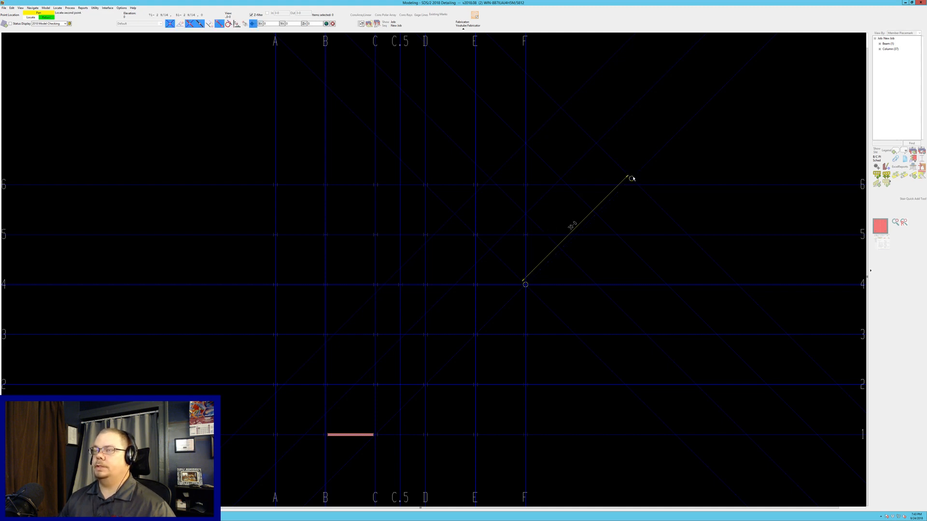
click(632, 178)
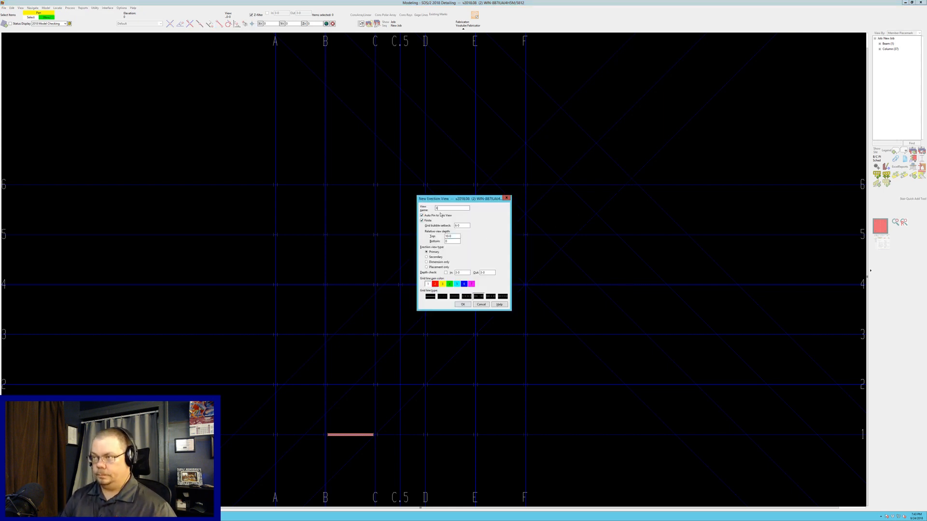
text(1)
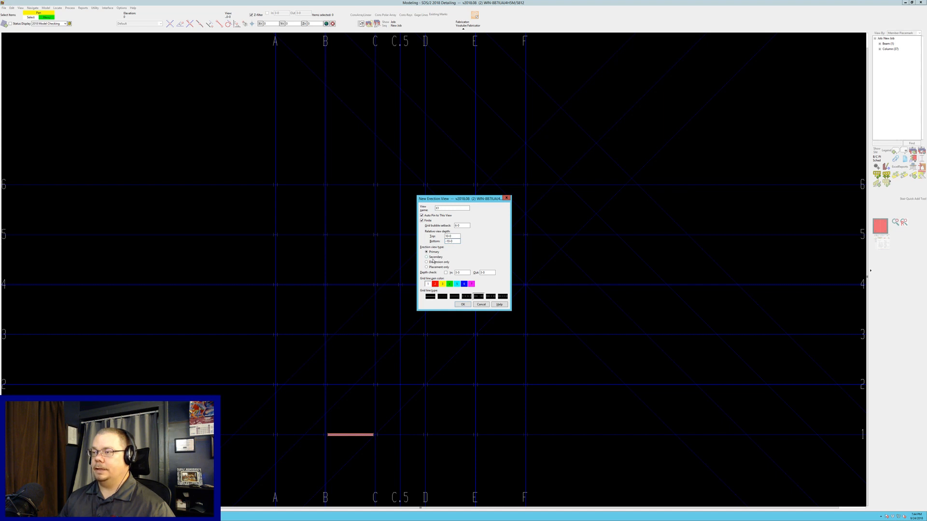
click(462, 304)
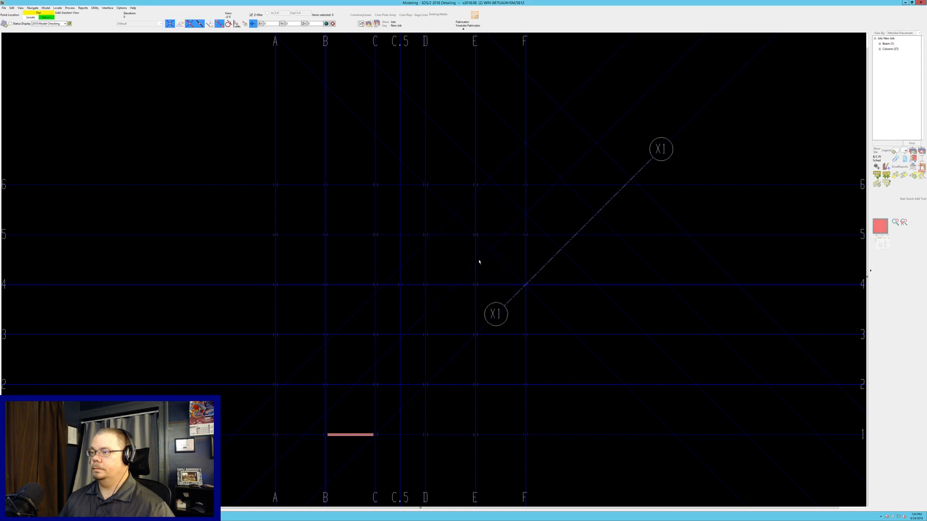
Add erection views X2 and X3 parallel to X1, placed 30-0 long between the offset construction line intersections.
click(490, 249)
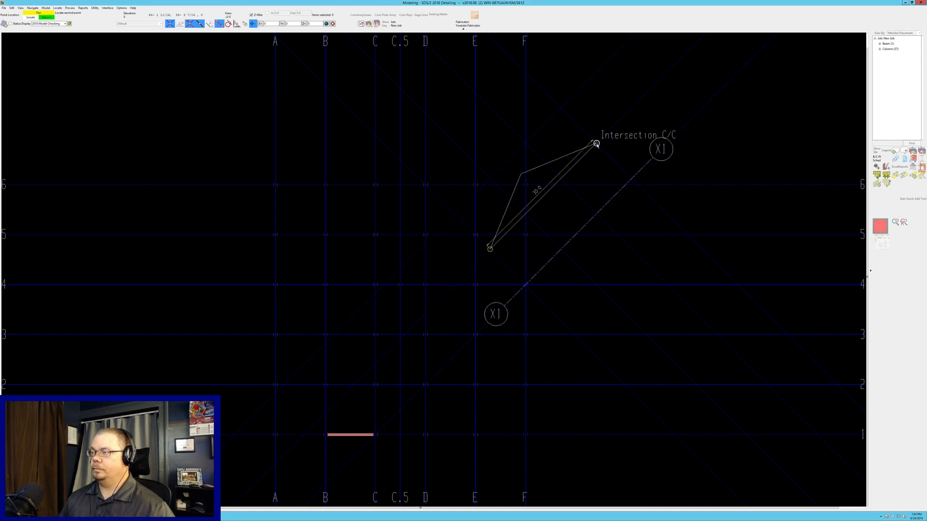
click(596, 143)
key(Return)
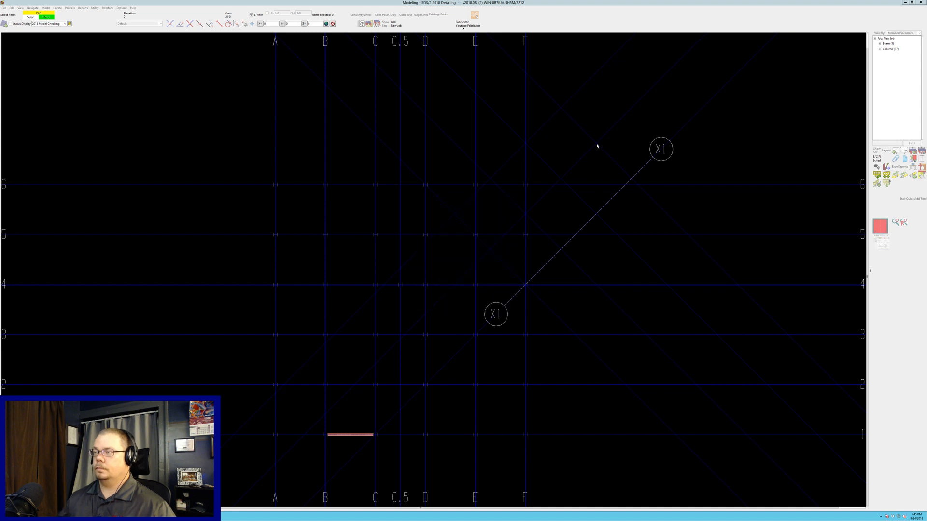
click(456, 216)
click(560, 106)
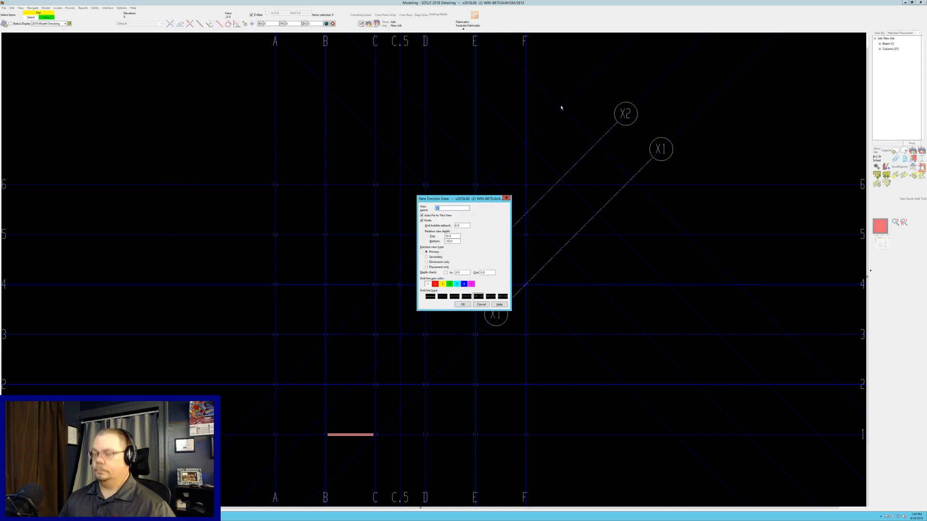
key(Return)
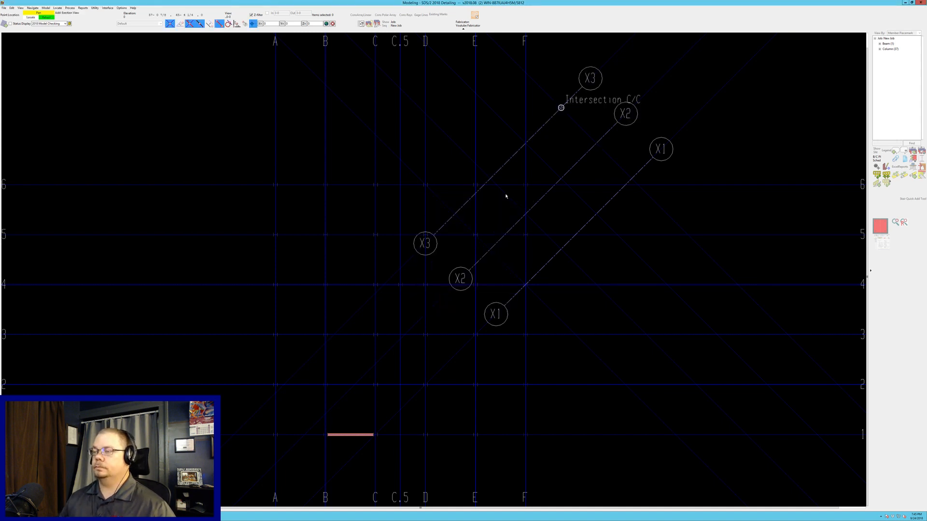
right_click(400, 159)
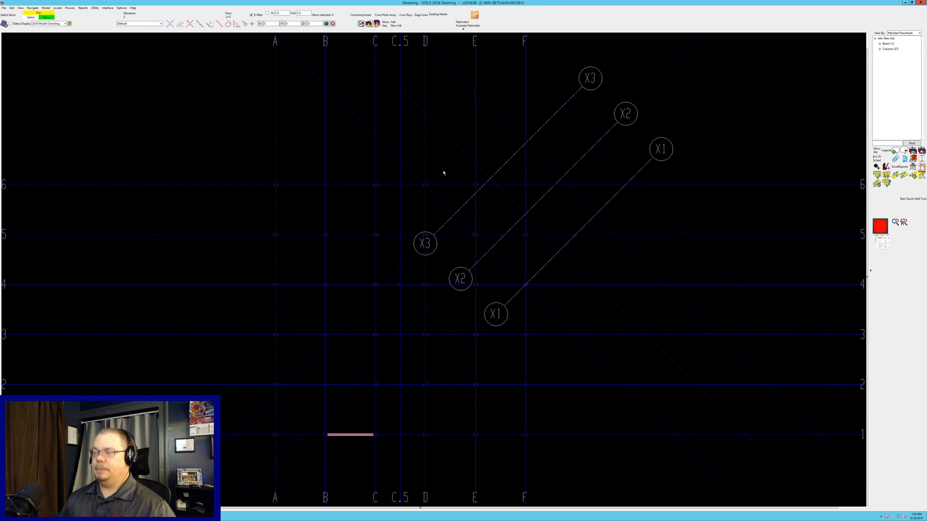
Add a construction line offset -10 from the 45 degree line of view X1.
key(c)
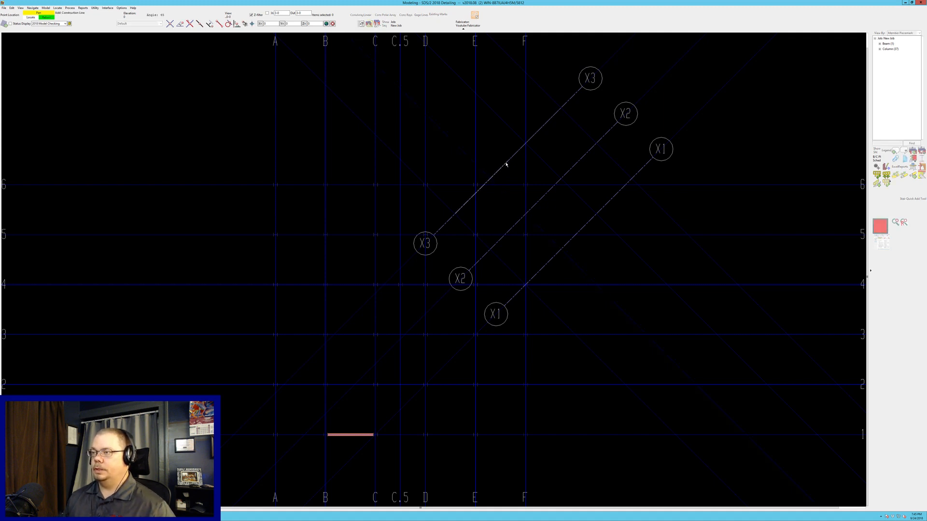
click(506, 164)
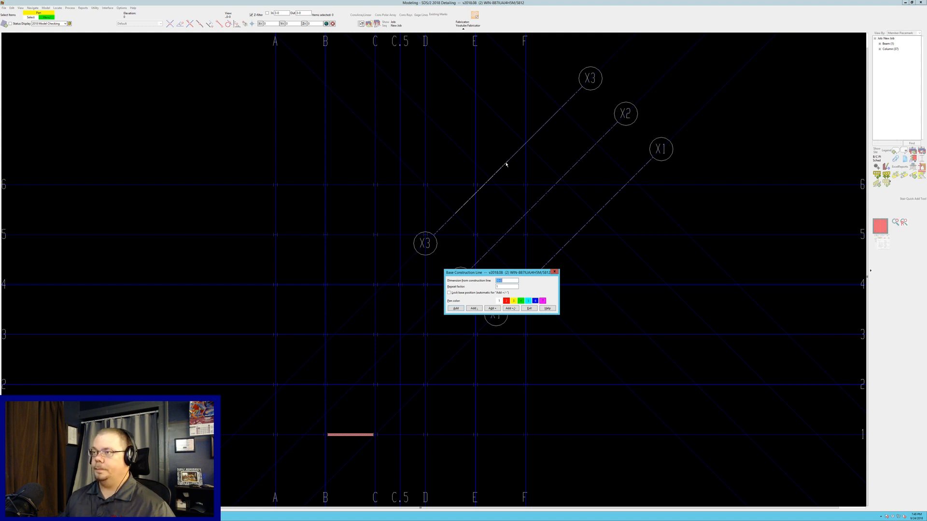
click(688, 124)
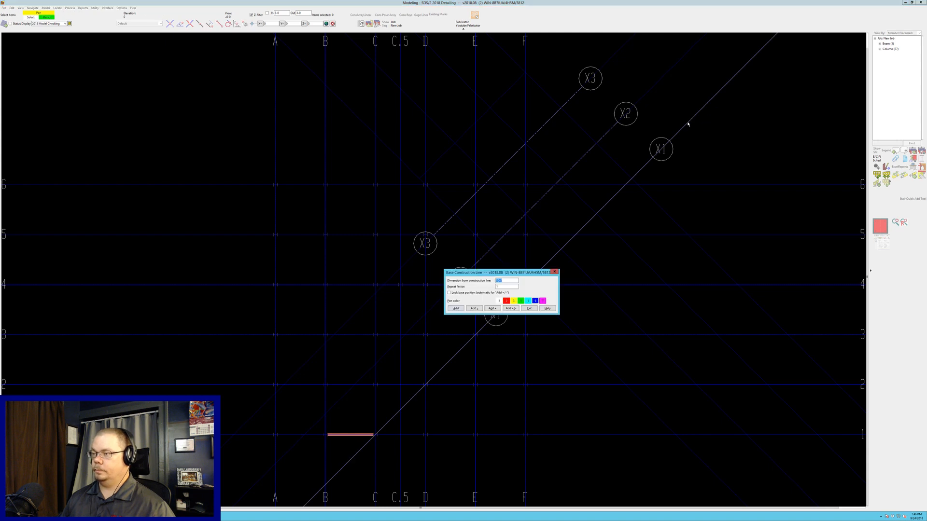
text(-10)
key(Return)
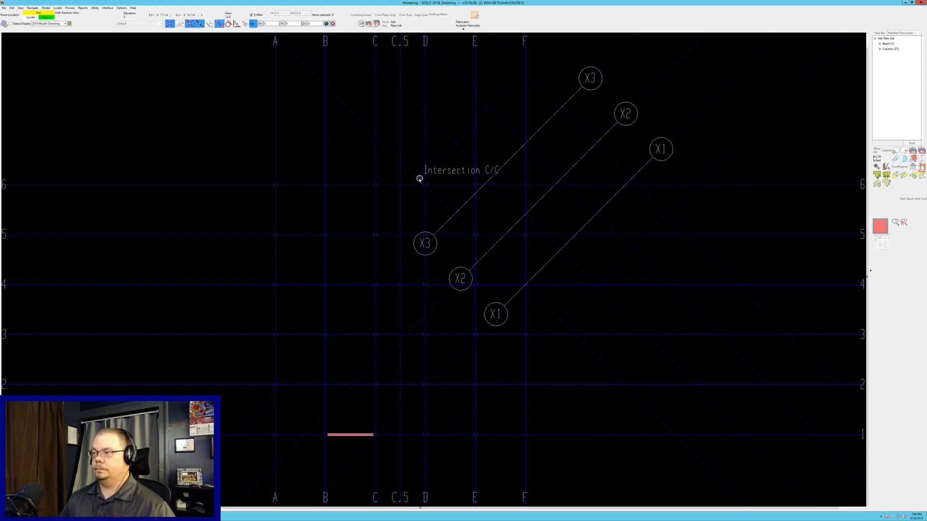
Create primary erection view Y1 along the -45 degree line through F-4, with relative view depths of 10-0 and -10-0.
click(420, 179)
click(559, 321)
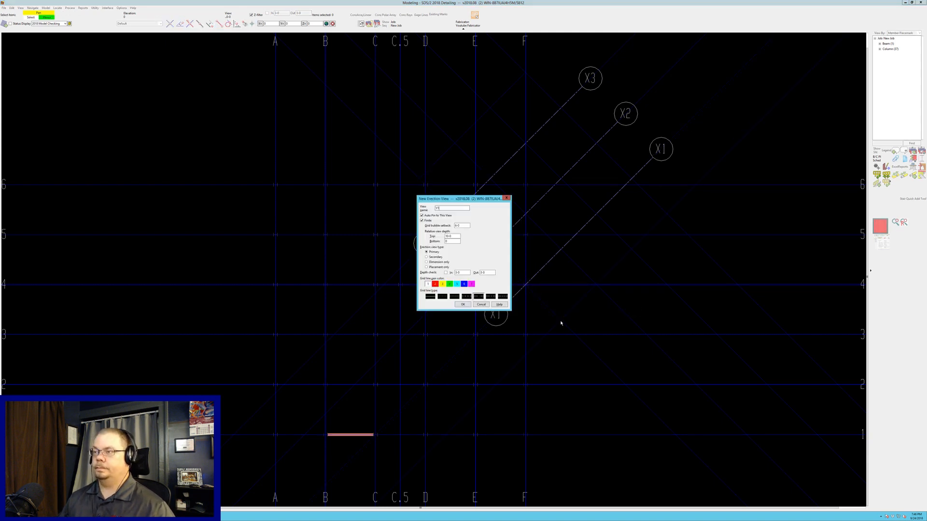
text(-10-0)
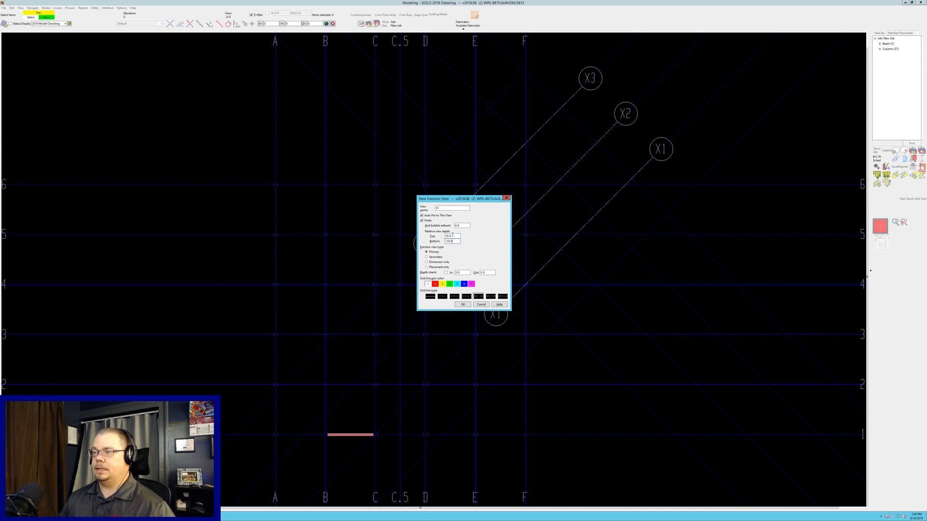
key(Return)
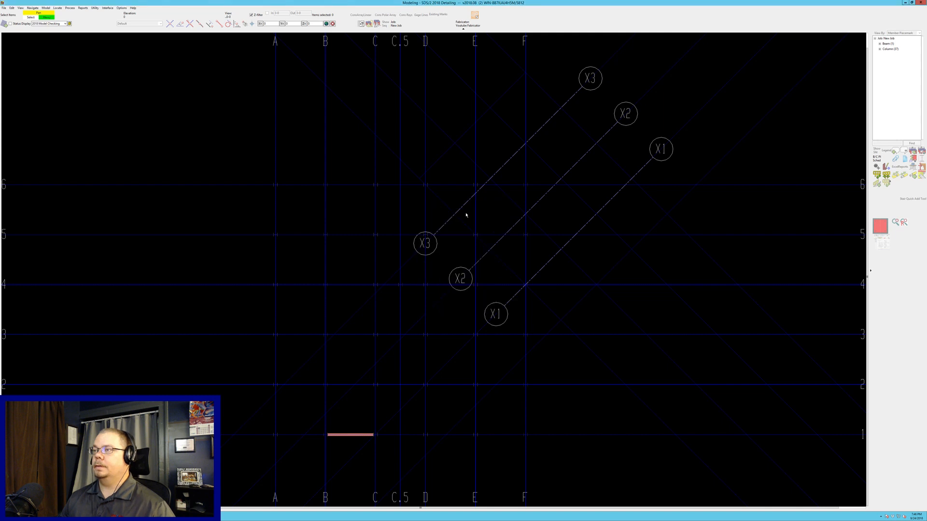
Add erection views Y2 and Y3 parallel to Y1 along the next two -45 degree construction lines.
click(455, 142)
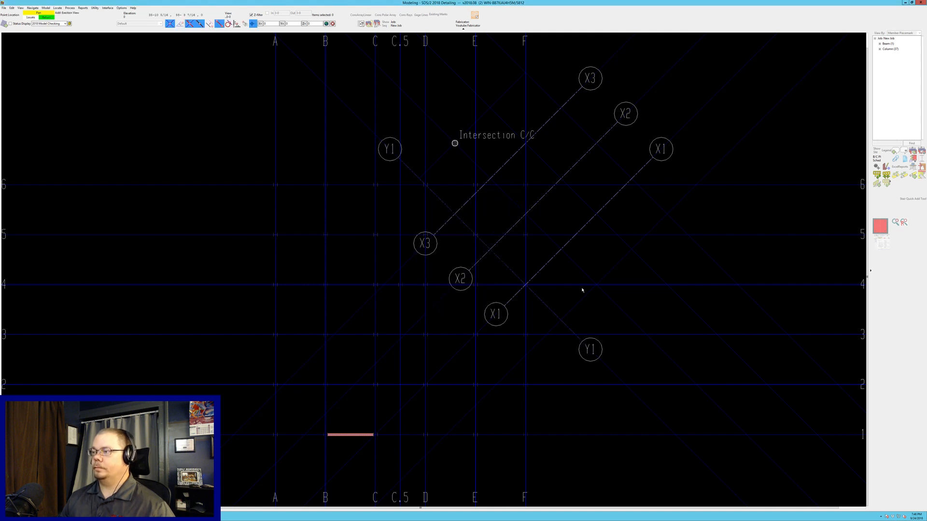
scroll(597, 285, up, 4)
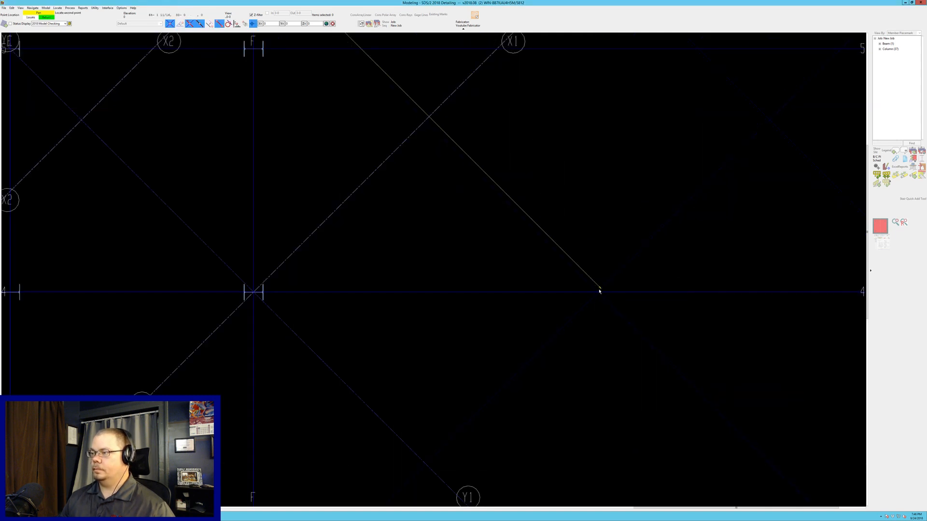
click(599, 292)
key(Return)
scroll(543, 372, down, 4)
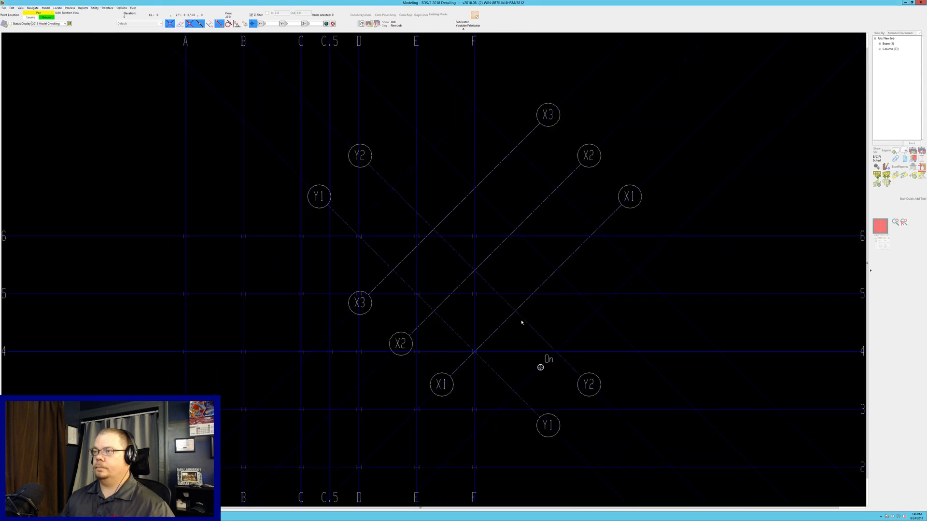
click(434, 147)
click(597, 312)
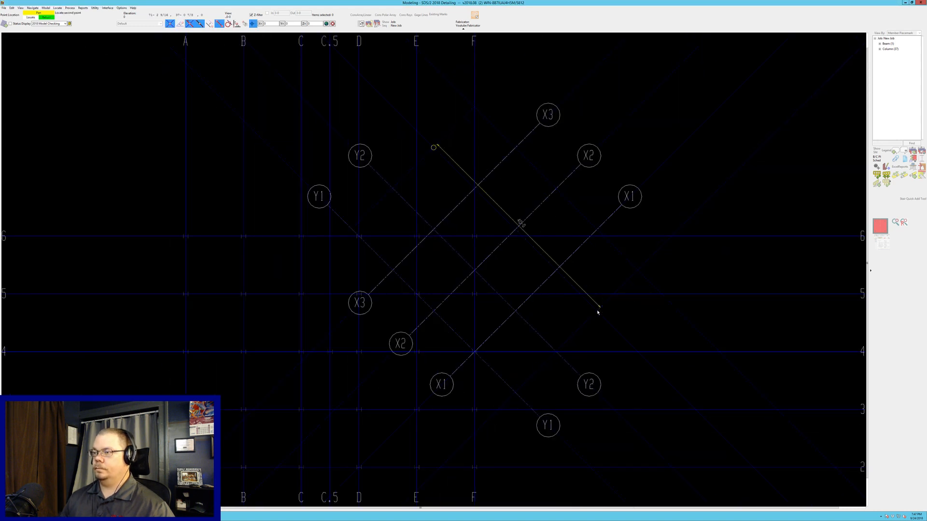
key(Return)
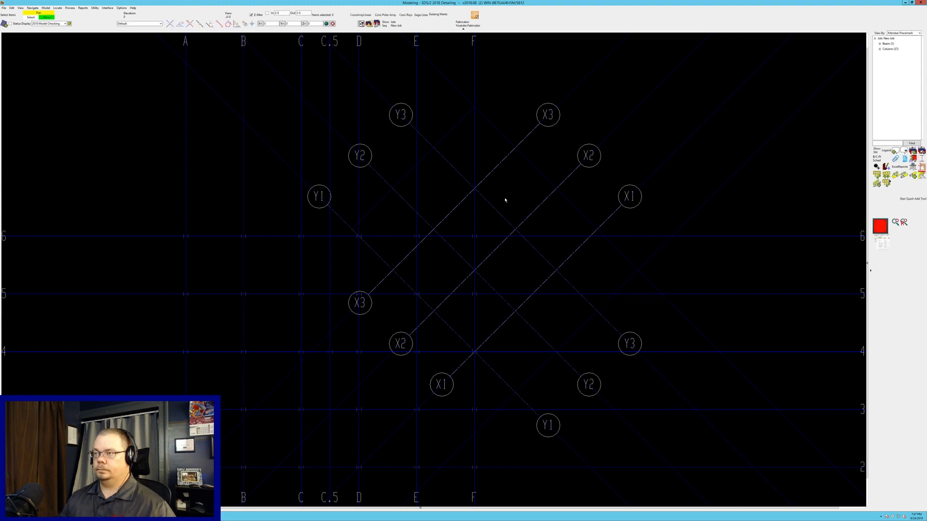
Switch to the Main Menu and detail the ..0-0 erection view, checking the appearance and annotation defaults first.
scroll(457, 188, down, 4)
scroll(427, 201, up, 2)
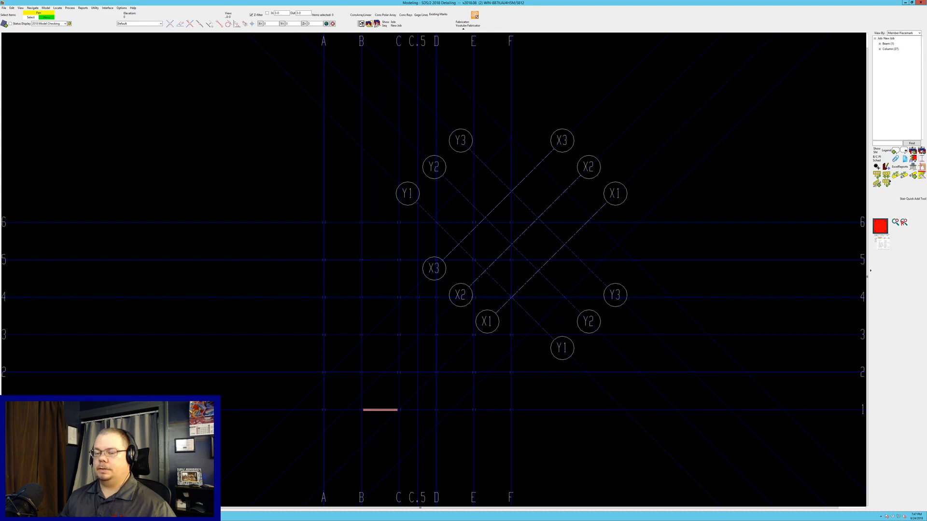
key(alt+Tab)
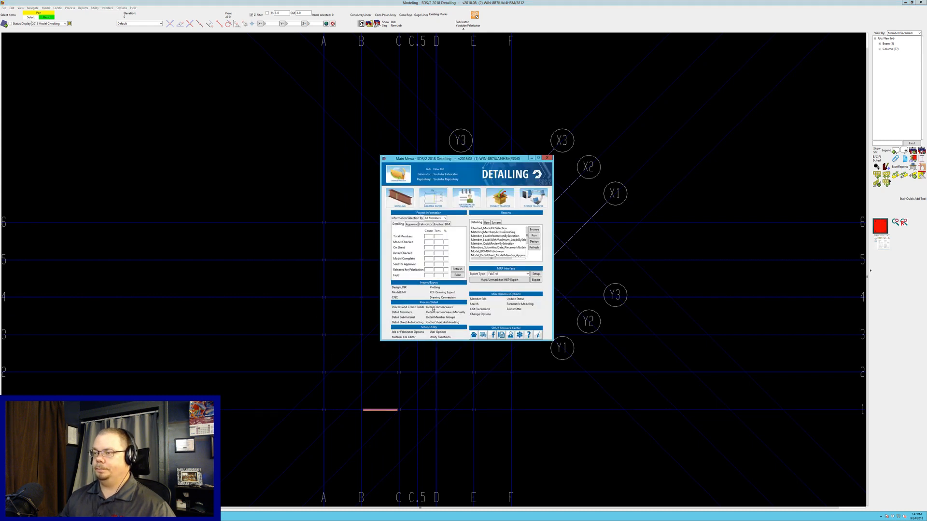
click(433, 307)
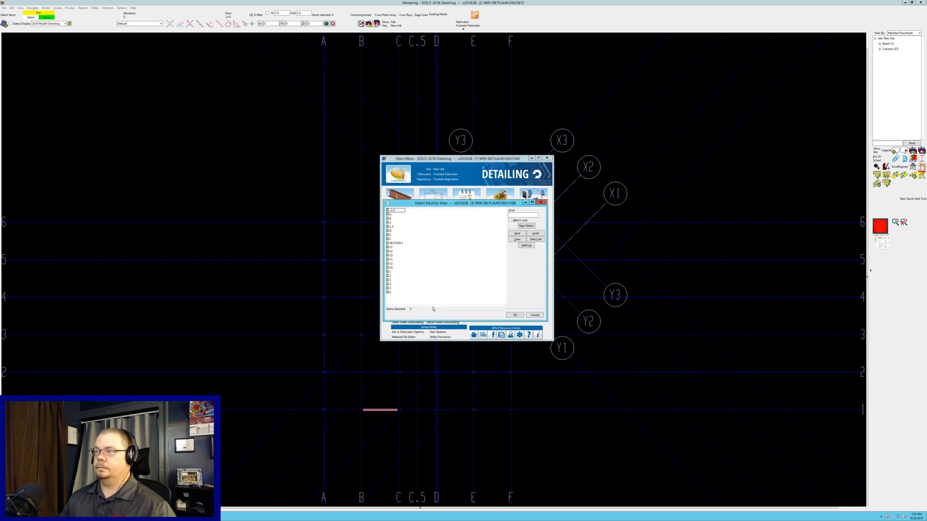
click(527, 246)
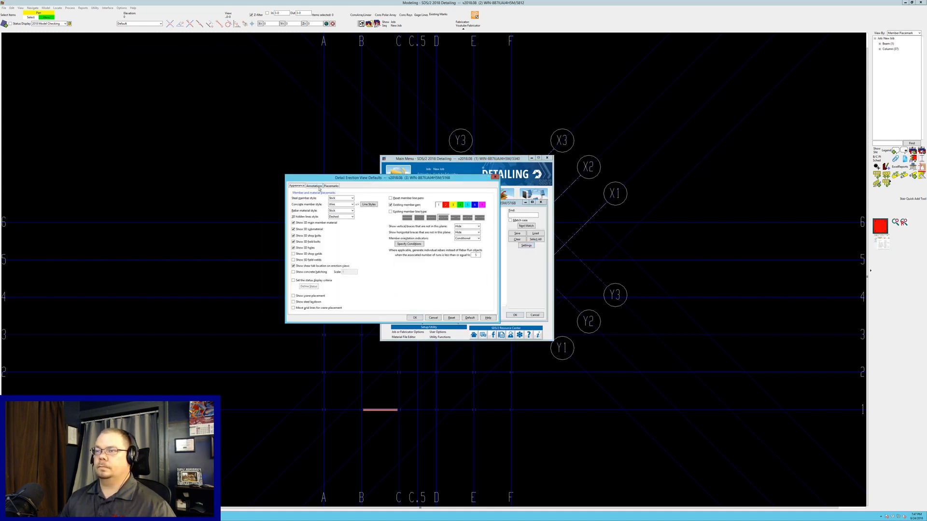
click(316, 187)
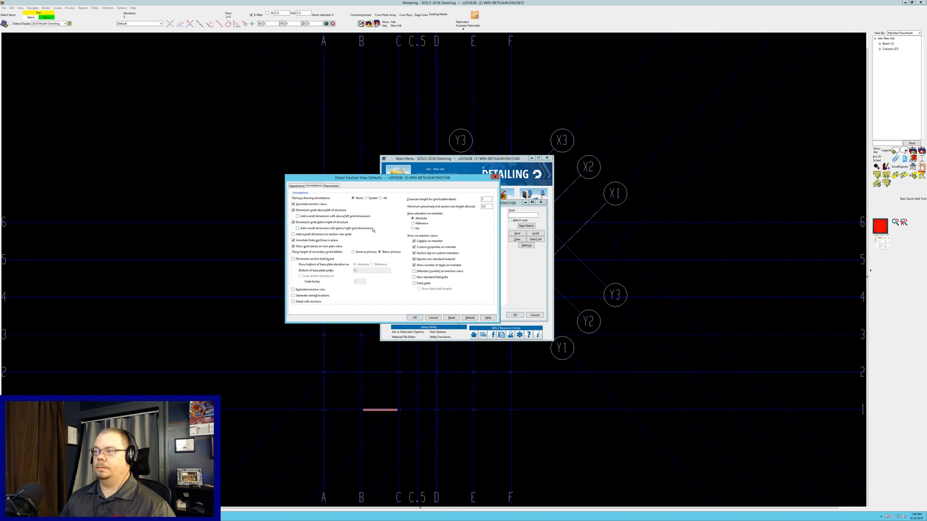
click(415, 318)
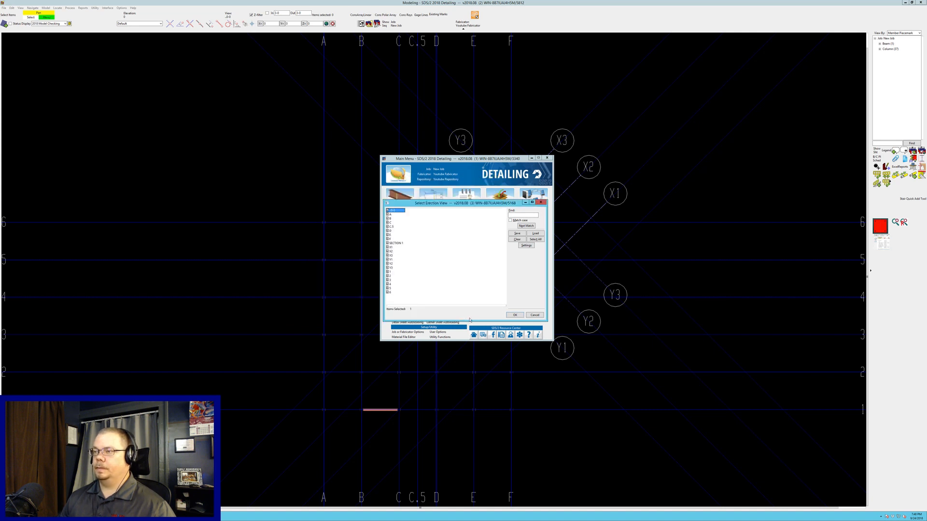
click(514, 315)
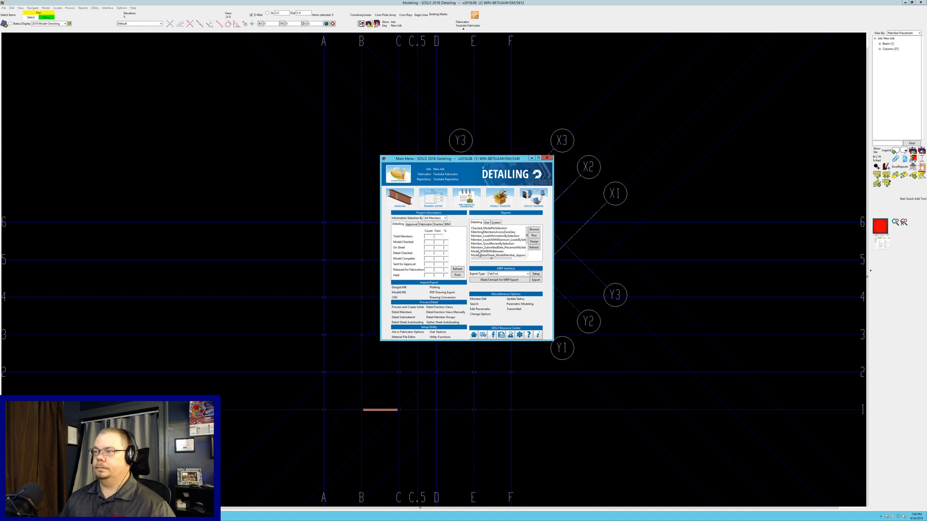
Open the detailed ..0-0 erection view in the Drawing Editor and center its grid drawing.
click(443, 201)
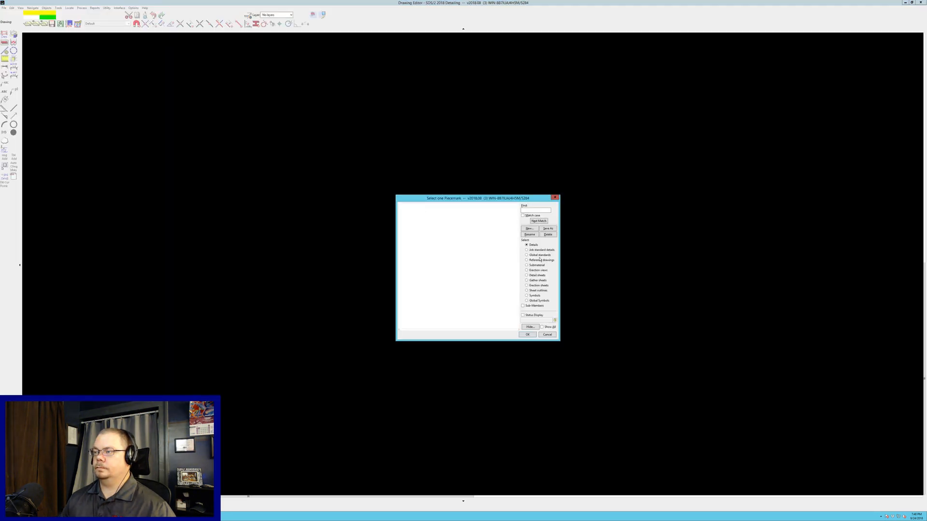
double_click(402, 206)
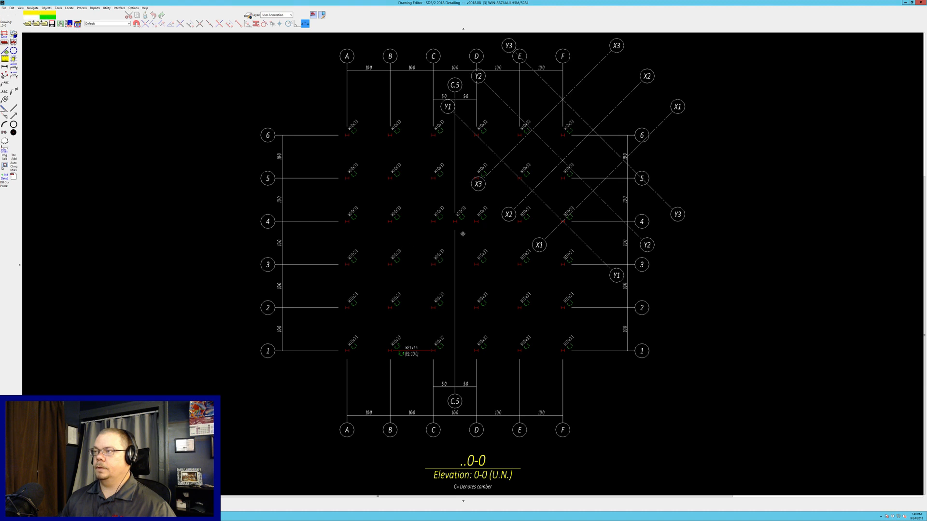
middle_drag(464, 236, 438, 260)
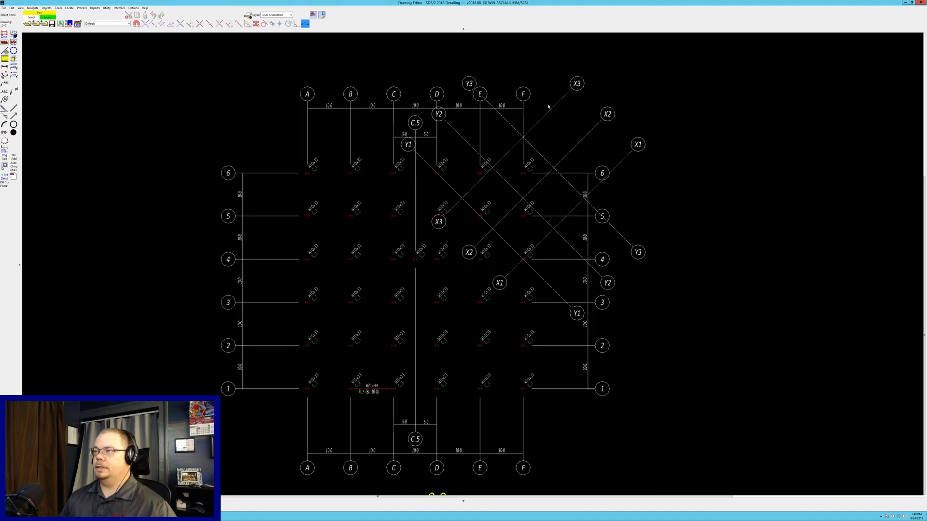